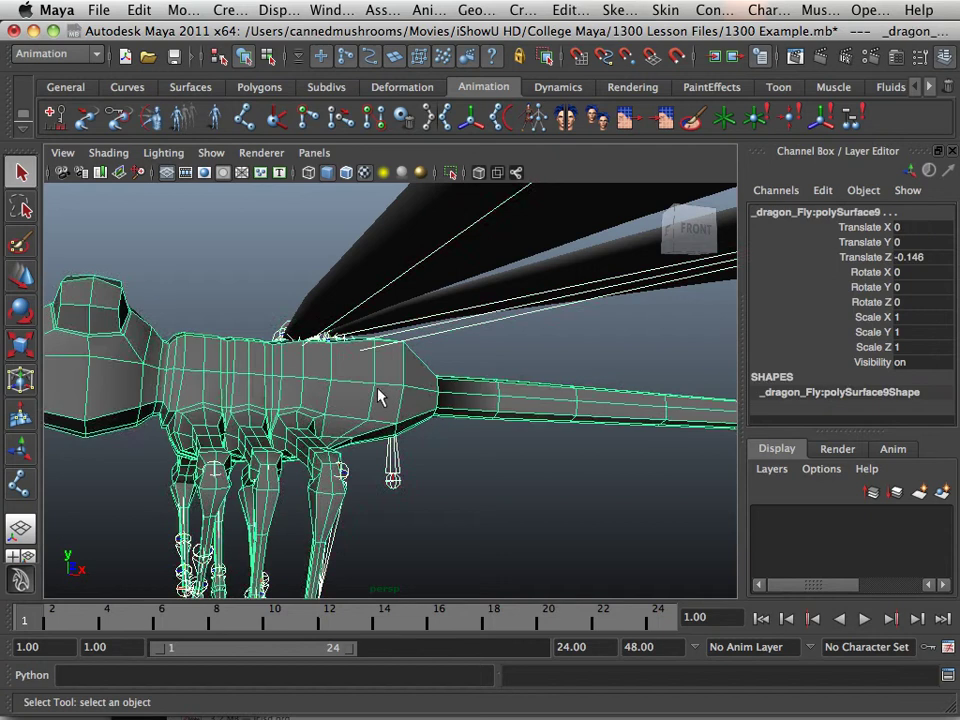
Select the dragonfly's body mesh and open the Hypergraph Hierarchy
left_click_drag(381, 392, 353, 381, "alt")
right_click_drag(353, 381, 348, 402, "alt")
left_click_drag(348, 402, 303, 368, "alt")
left_click(437, 416)
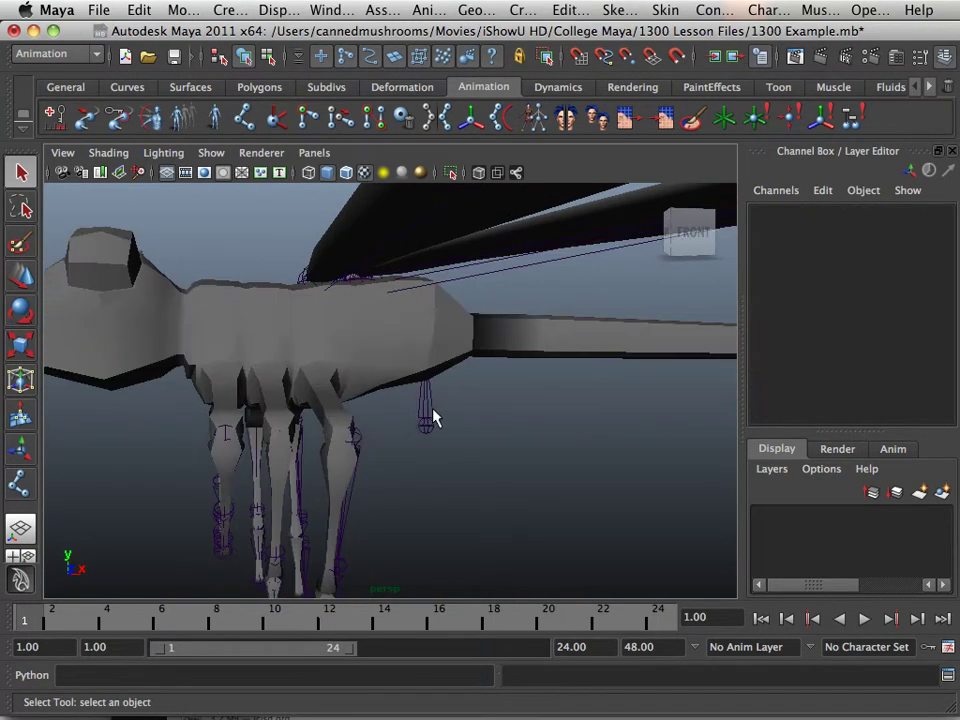
left_click(434, 416)
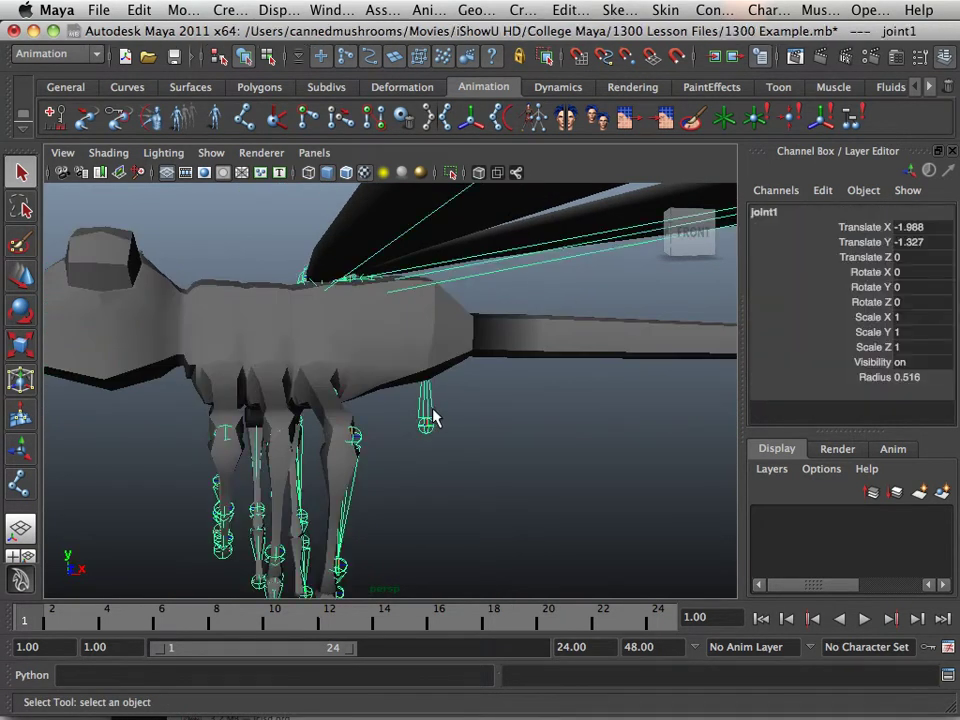
left_click(497, 357)
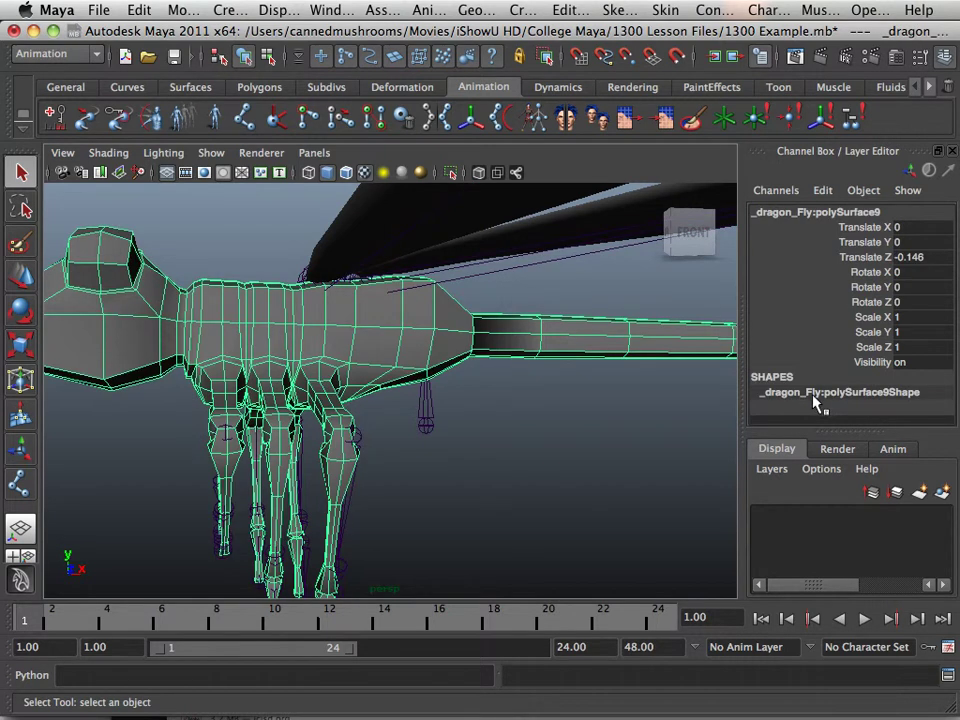
left_click(331, 10)
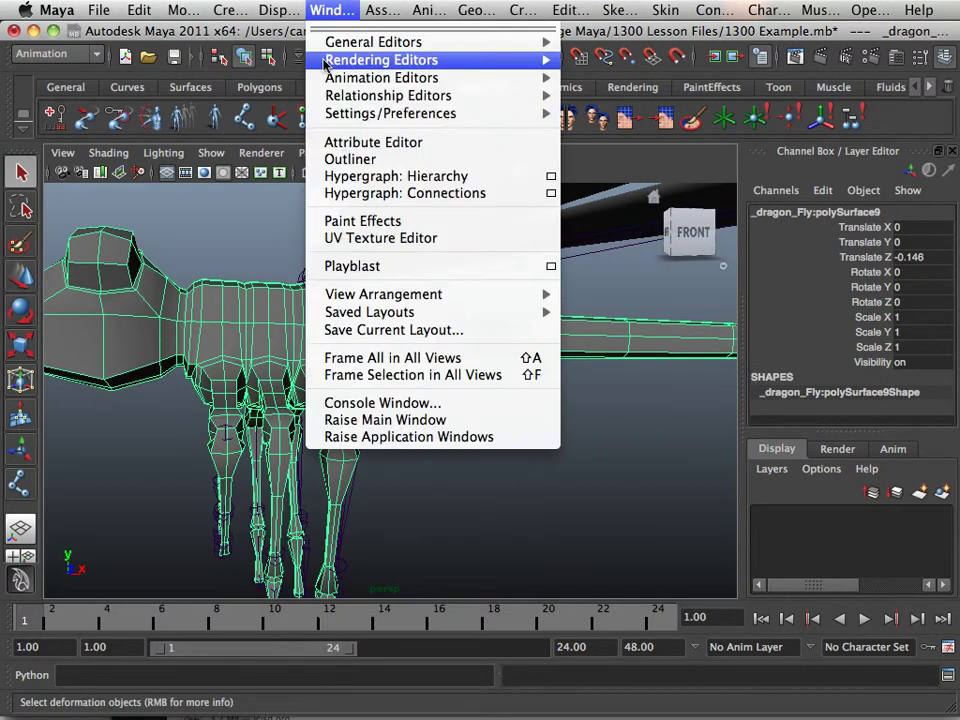
left_click(380, 176)
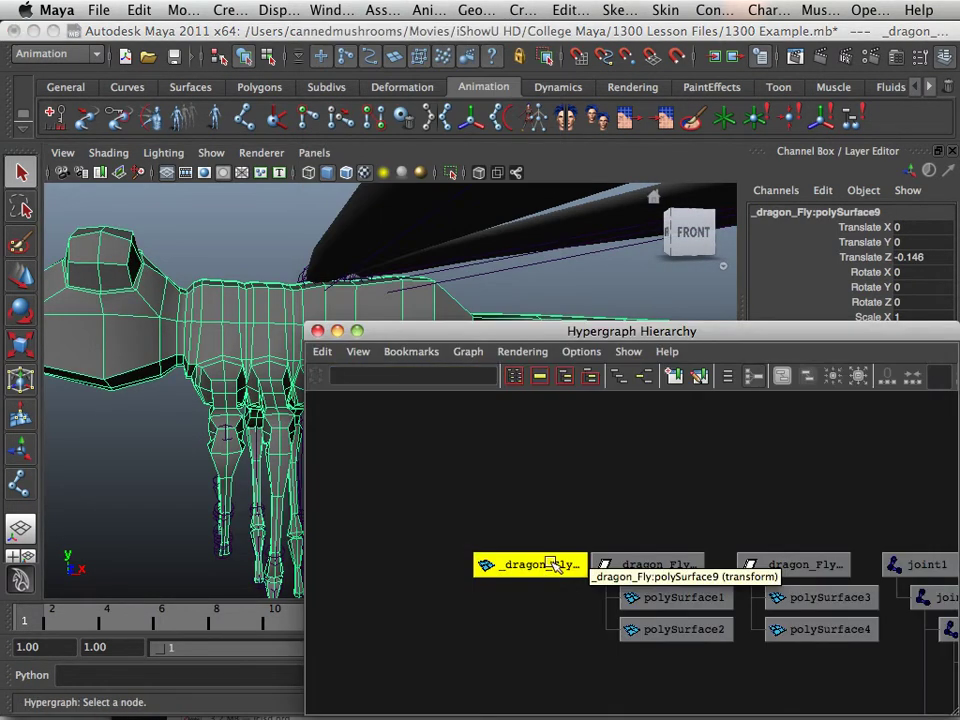
Delete the construction history of the two wing groups and their polySurface1 to polySurface4 meshes
middle_click_drag(744, 529, 522, 448, "alt")
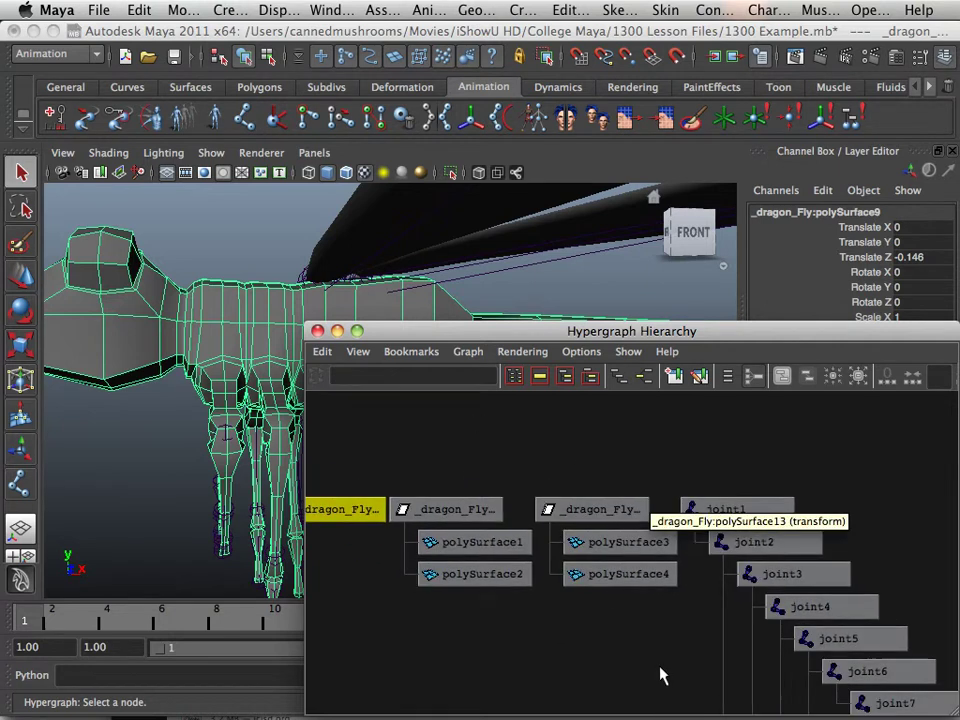
left_click_drag(643, 621, 394, 467)
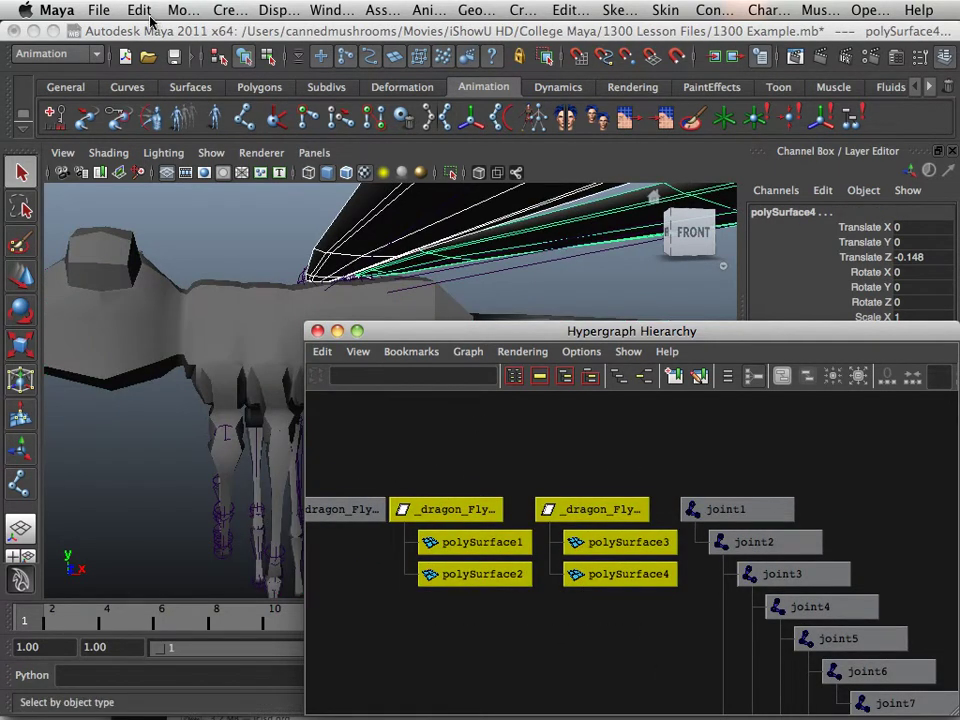
left_click(147, 14)
mouse_move(250, 229)
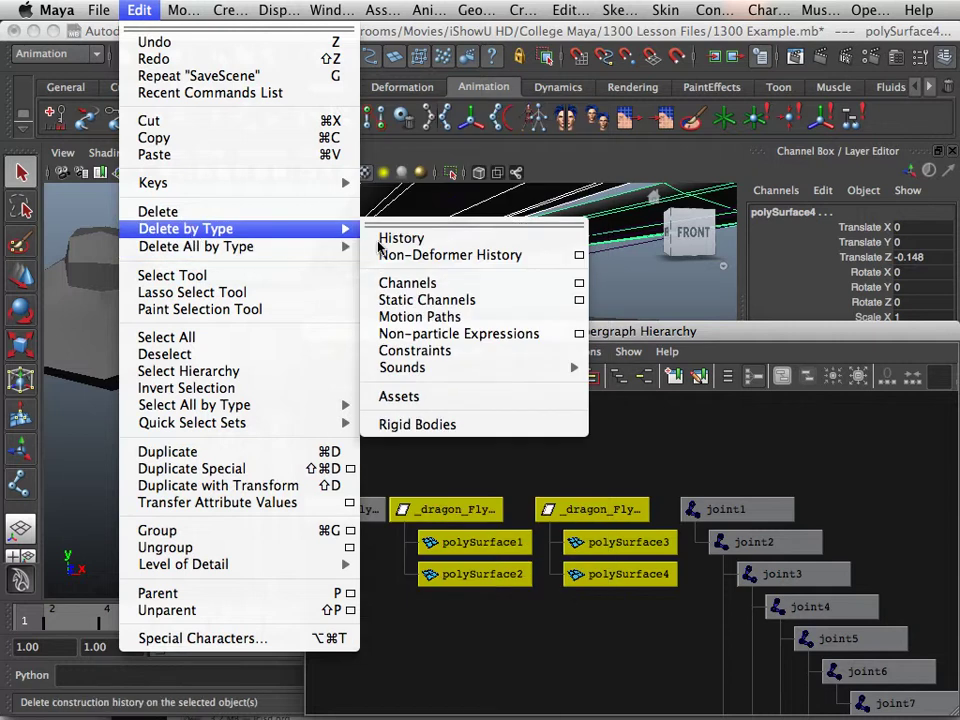
left_click(380, 244)
left_click(527, 605)
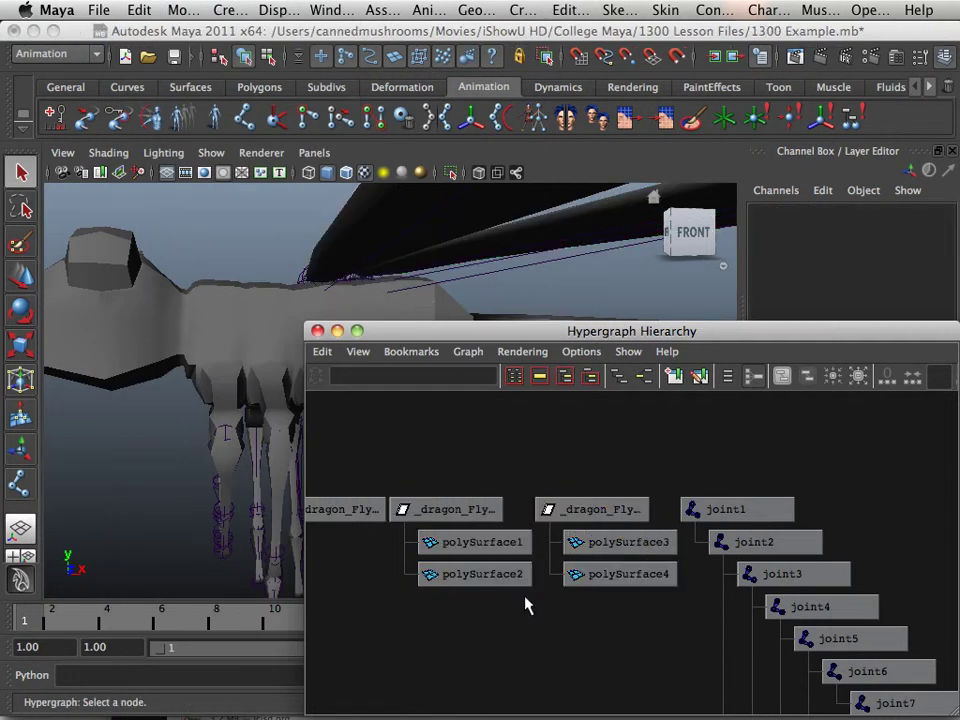
Unparent polySurface1 to polySurface4 from their two wing groups in the hierarchy and delete the emptied group nodes
left_click_drag(525, 598, 462, 534)
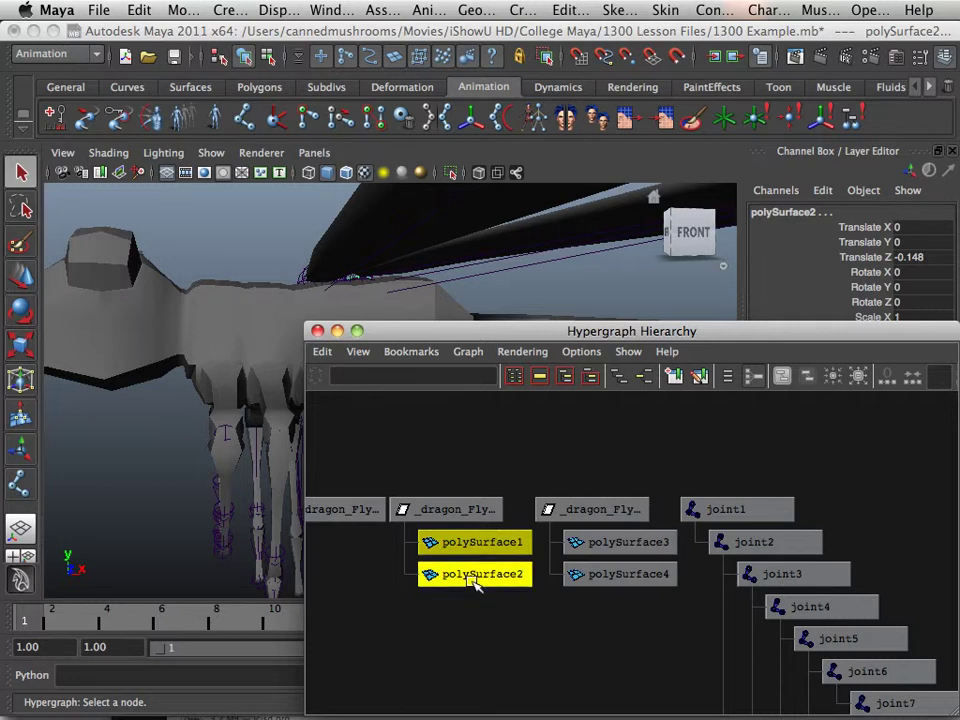
middle_click_drag(475, 585, 550, 475)
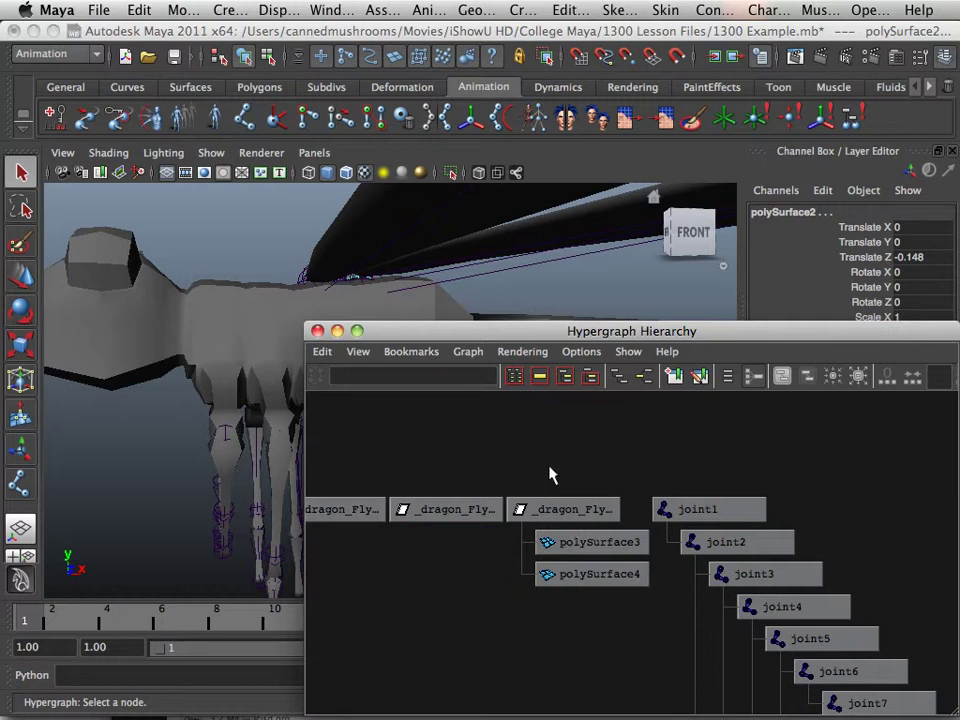
left_click_drag(592, 605, 560, 545)
middle_click_drag(560, 545, 480, 557)
left_click_drag(534, 450, 410, 577)
key("BackSpace")
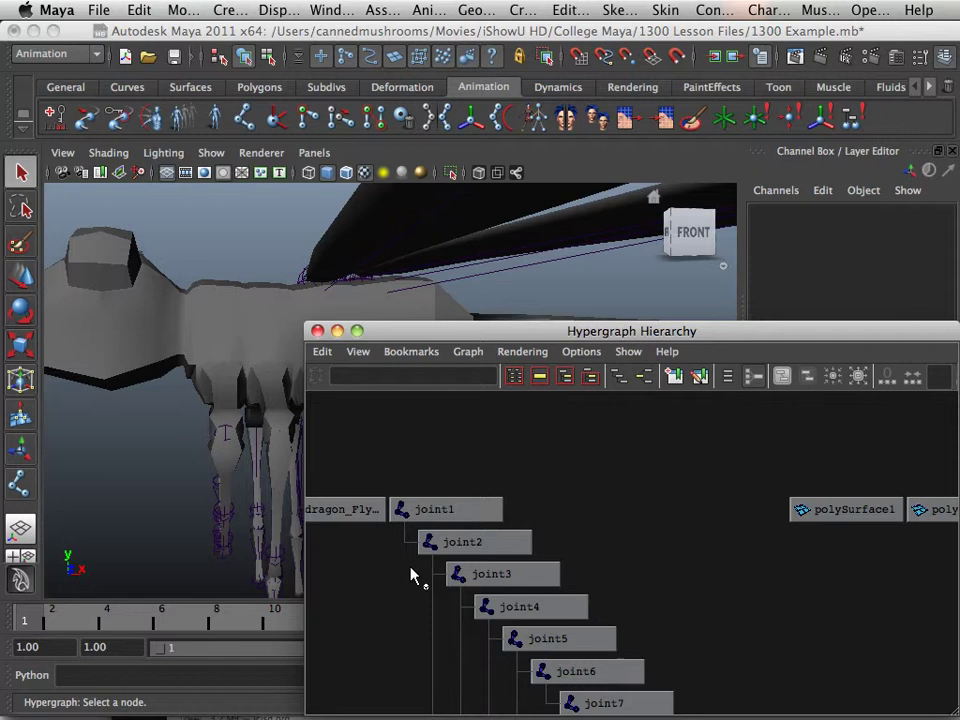
Select the four unparented wing surfaces in the hierarchy and move the Hypergraph window clear of the wings in the viewport
right_click_drag(585, 553, 412, 495, "alt")
middle_click_drag(578, 513, 532, 516, "alt")
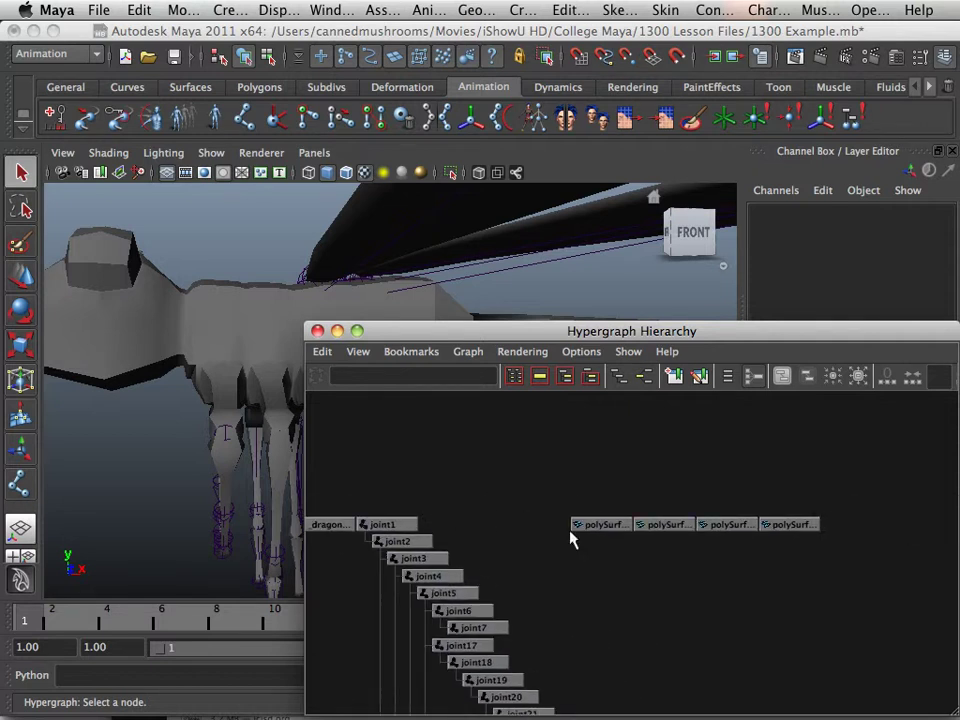
left_click_drag(525, 476, 735, 497)
left_click_drag(585, 338, 309, 478)
left_click_drag(435, 341, 401, 348, "alt")
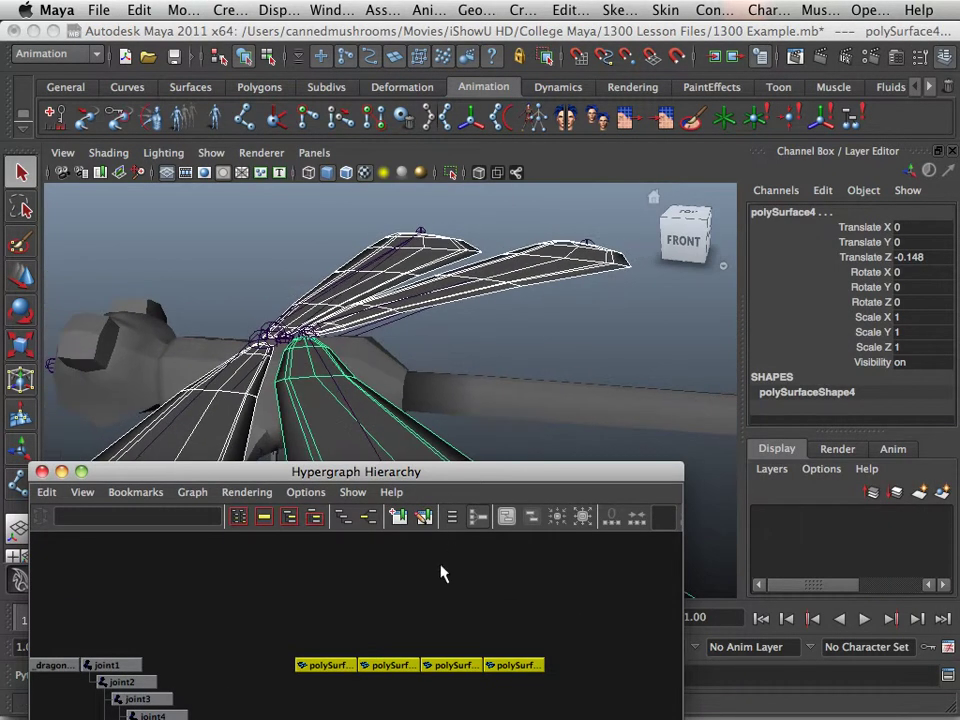
Rename the rear wing on the dragonfly's far side (polySurface2) as Wing_R_B
left_click(530, 290)
left_click(528, 280)
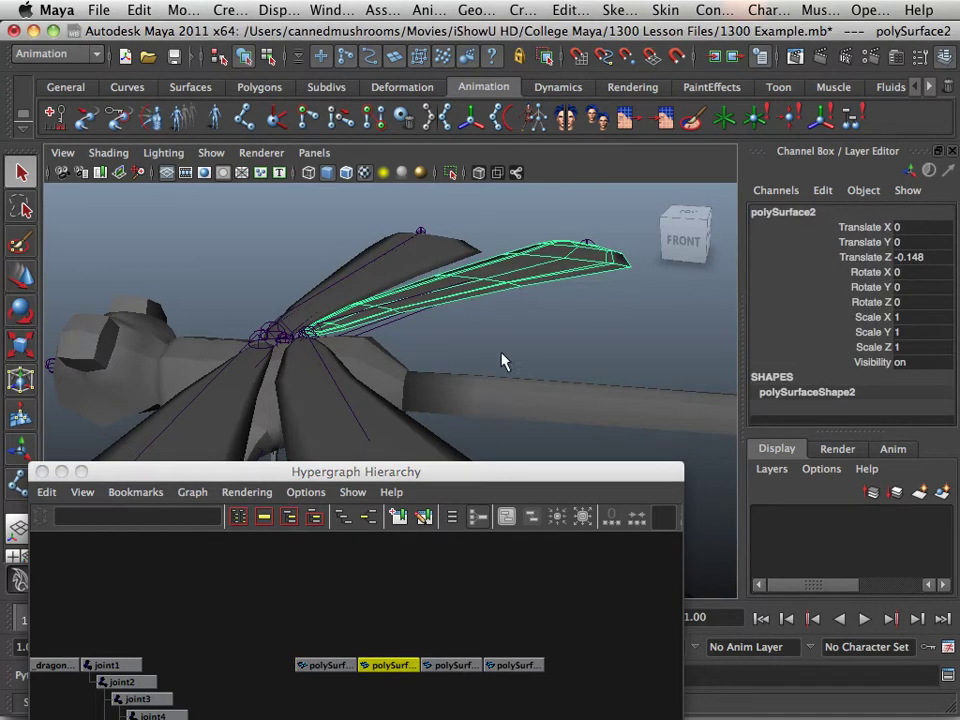
double_click(806, 213)
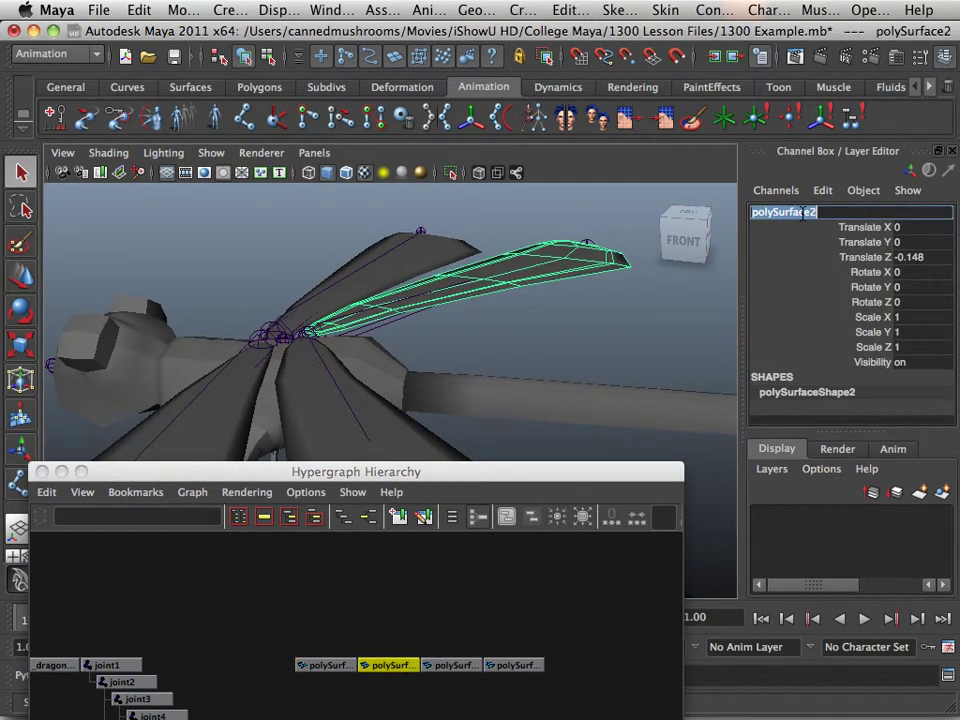
type("Wing_R_B")
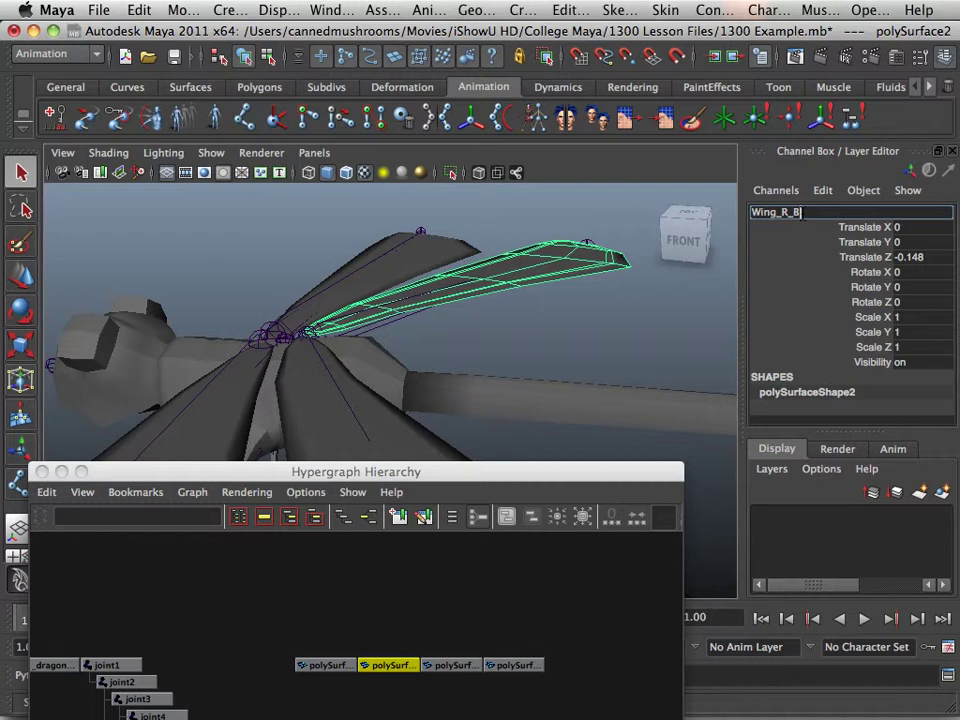
left_click_drag(822, 212, 748, 210)
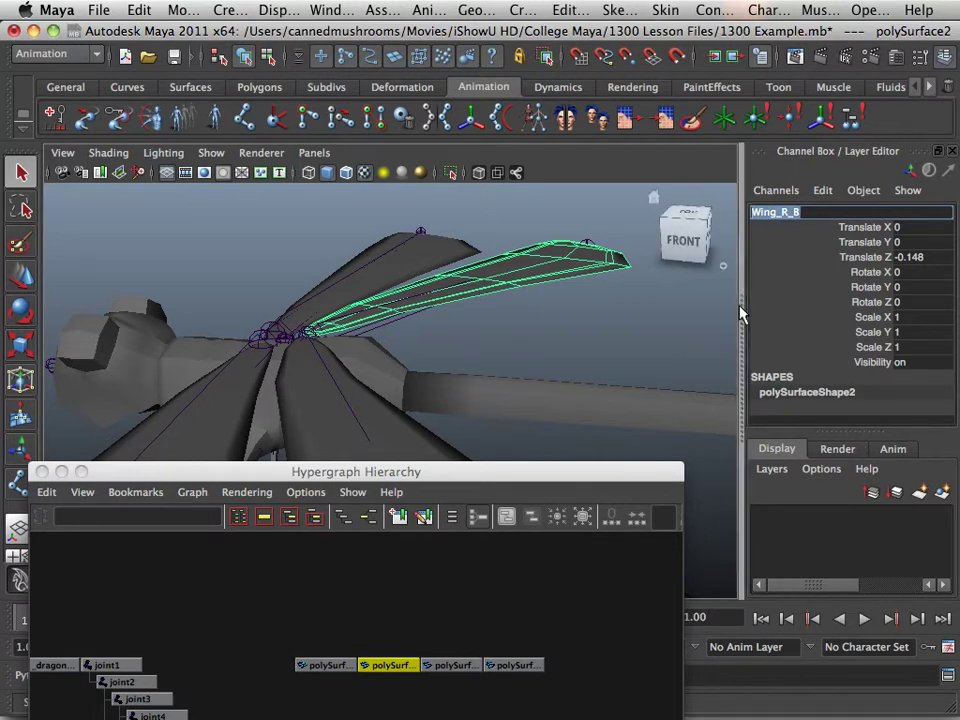
left_click(822, 212)
key("Return")
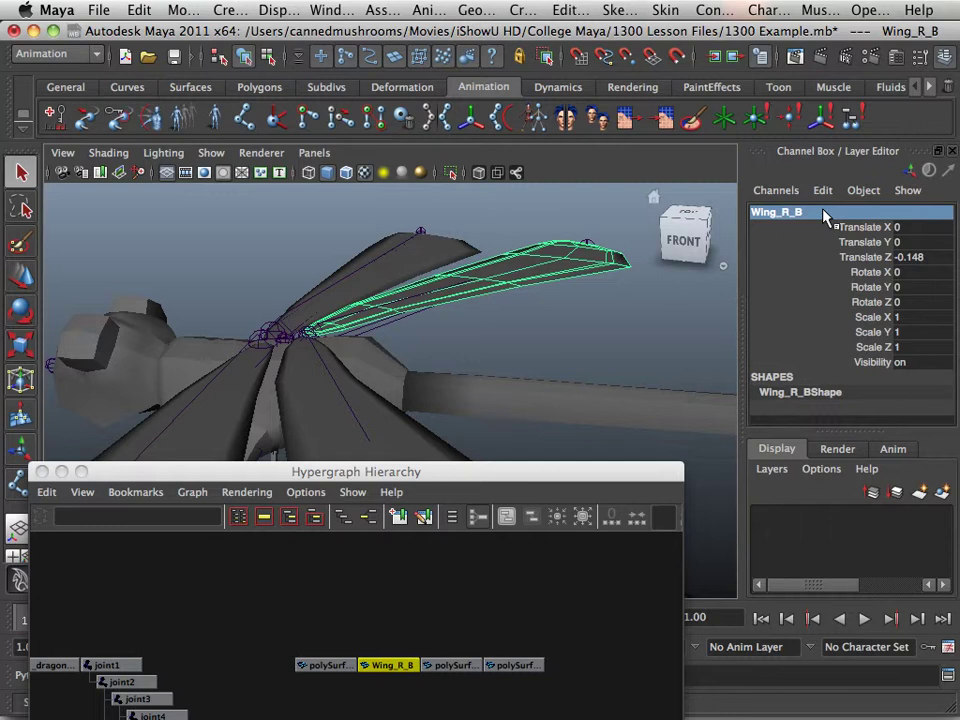
Rename the rear wing on the dragonfly's near side (polySurface4) as Wing_L_B
left_click(424, 452)
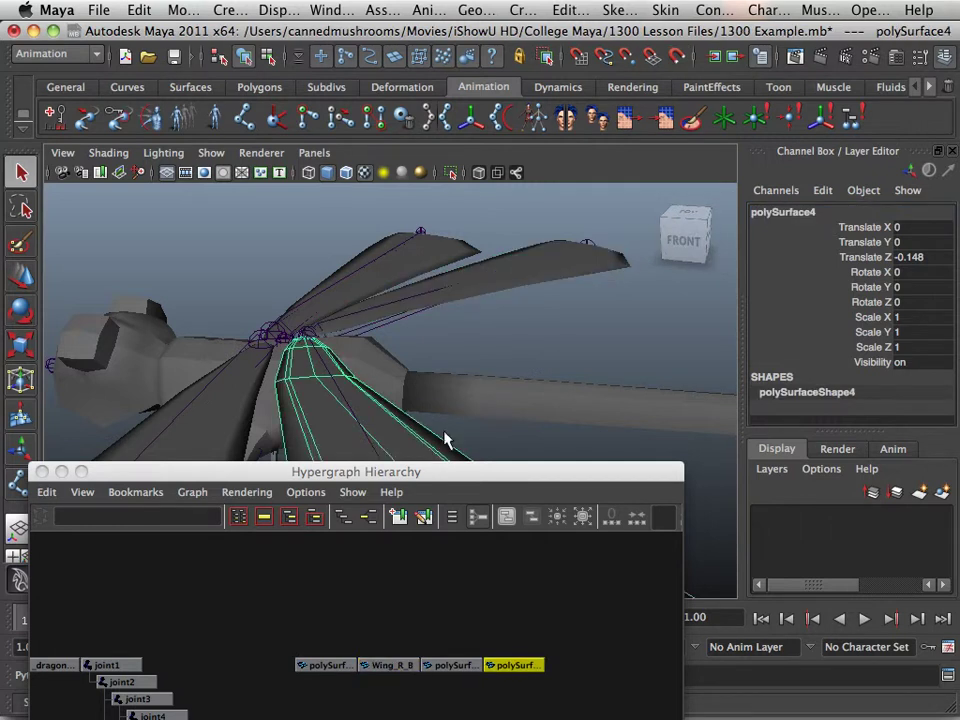
left_click(773, 214)
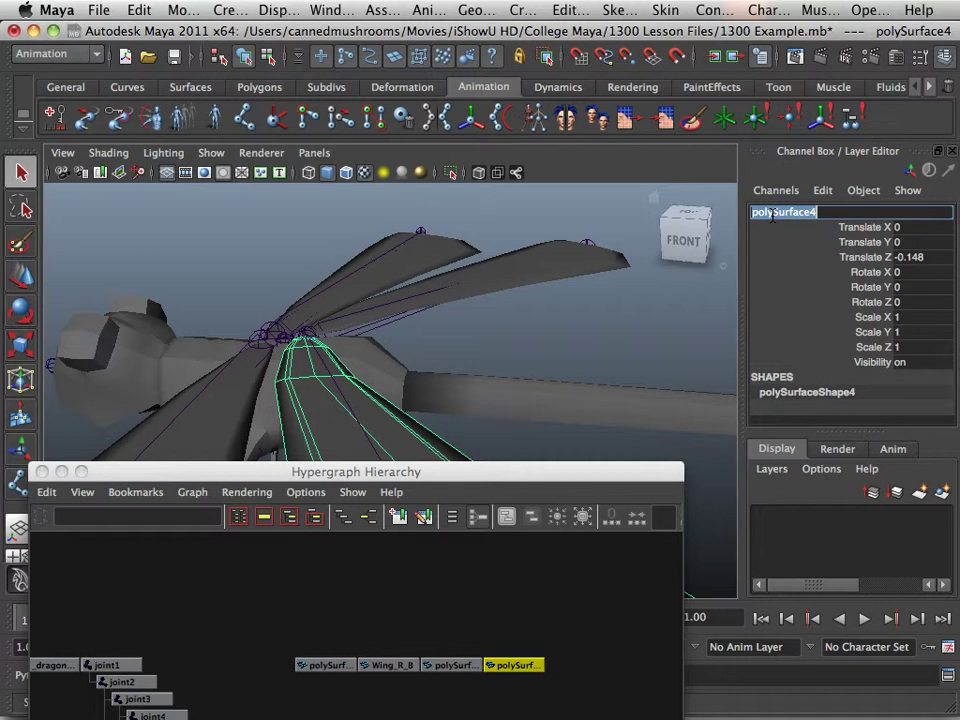
type("Wing_R_B")
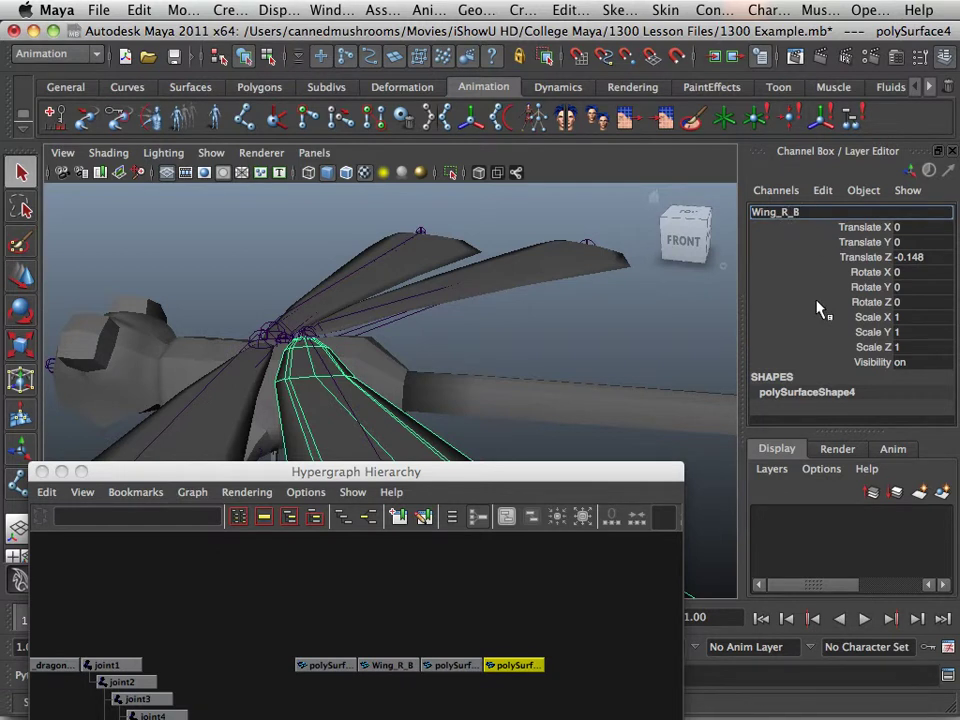
key("Left")
key("Left")
key("BackSpace")
type("L")
key("Return")
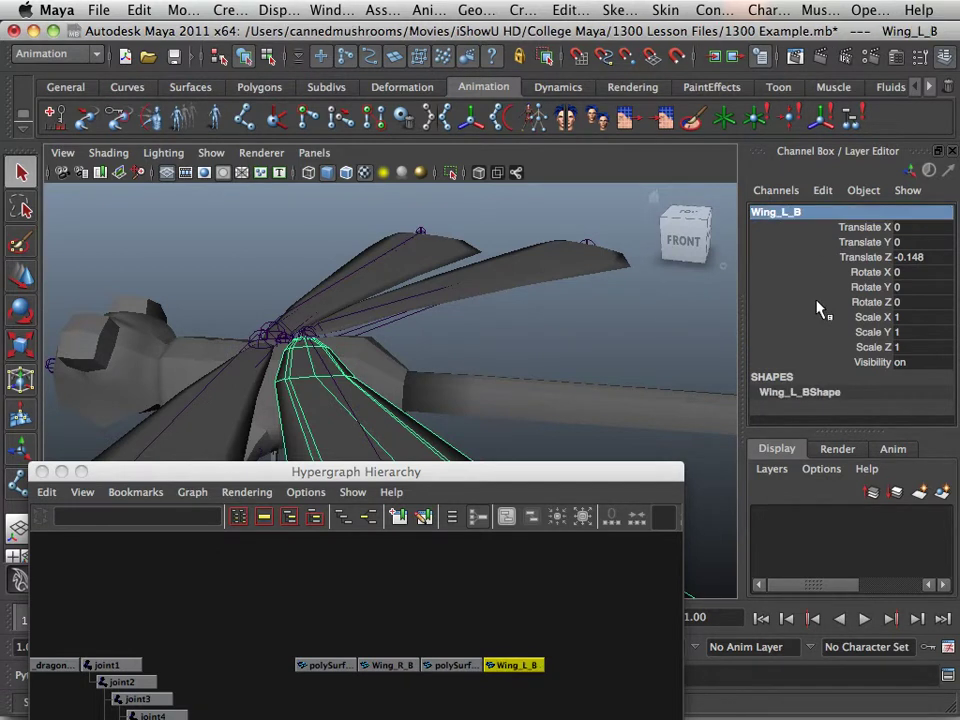
Rename the front wing on the dragonfly's far side (polySurface1) as Wing_R_T
left_click(423, 271)
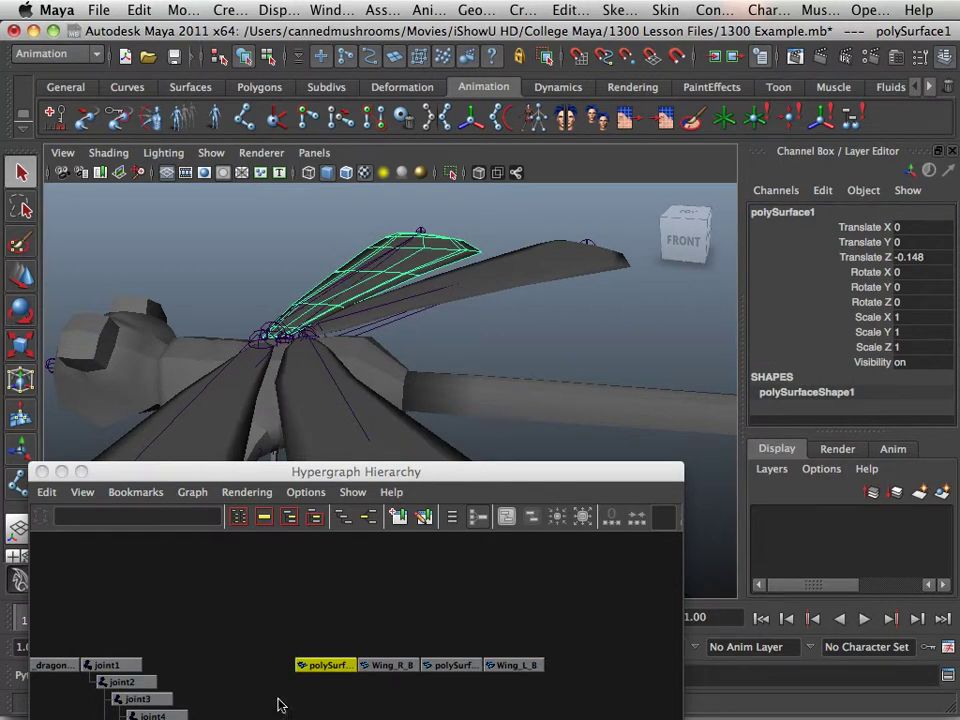
double_click(787, 214)
type("Wing_R_B")
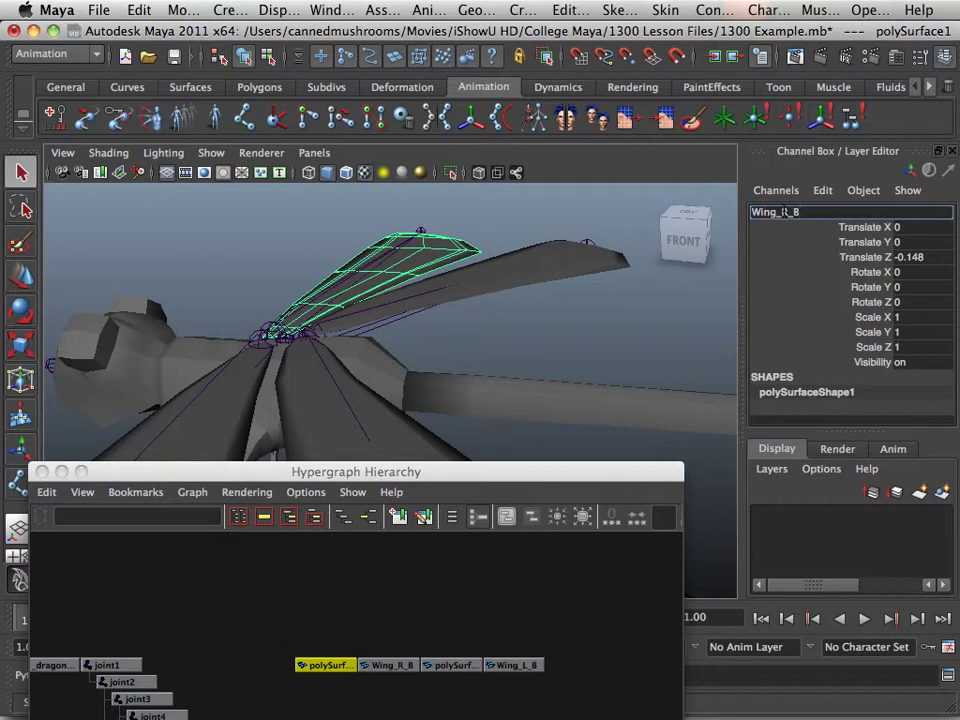
left_click(786, 212)
key("BackSpace")
type("L")
key("BackSpace")
type("T")
key("Return")
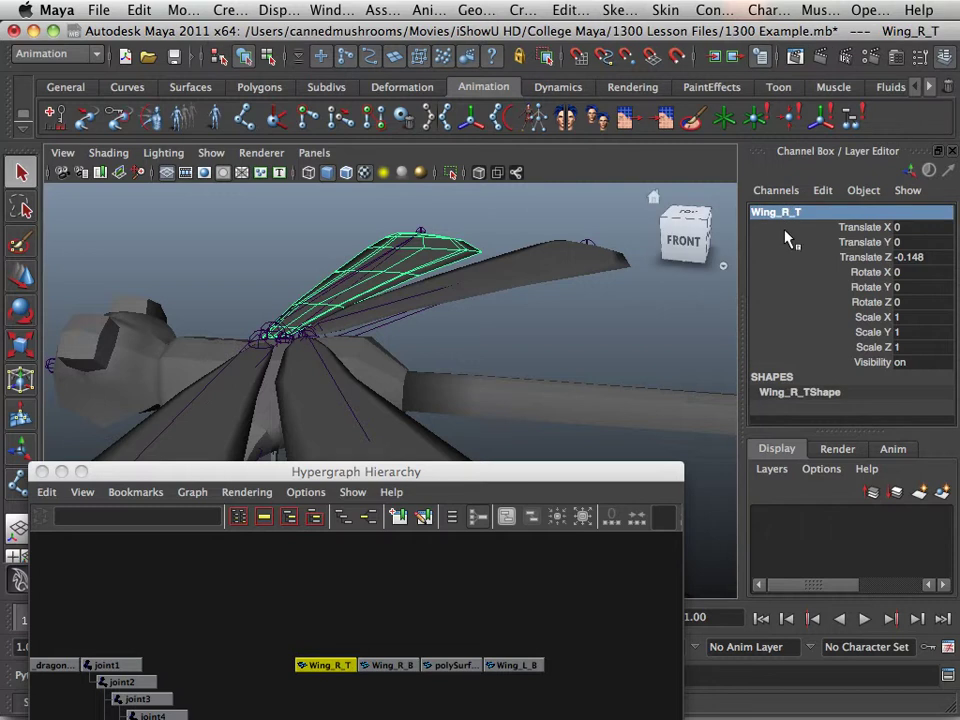
Rename the front wing on the dragonfly's near side (polySurface3) as Wing_L_T, reusing the name of the opposite front wing
left_click(790, 218)
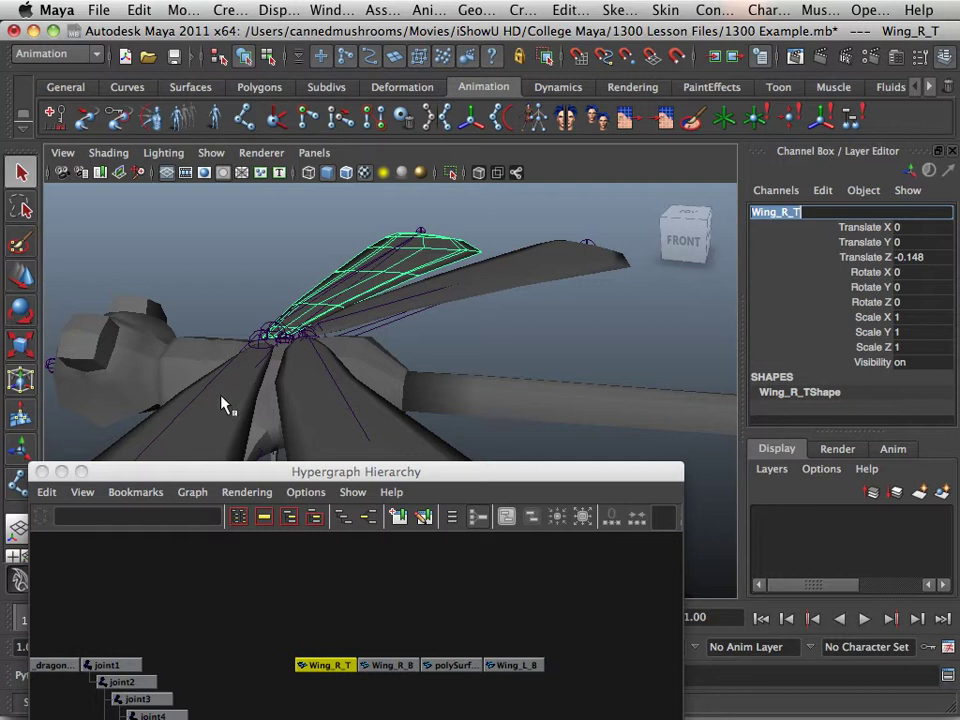
left_click(227, 425)
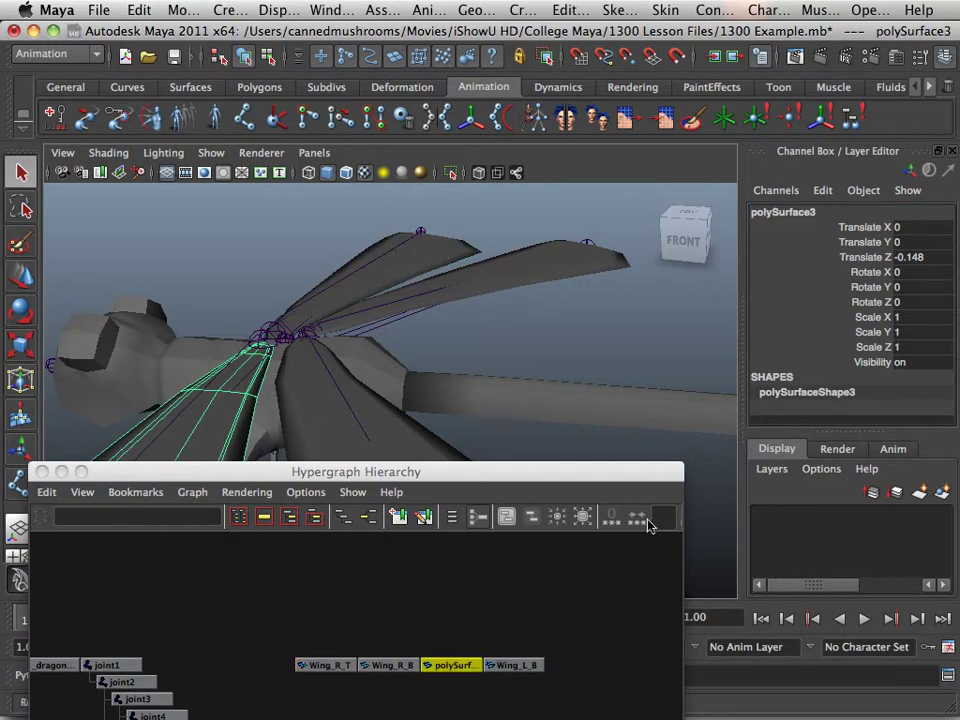
left_click(786, 215)
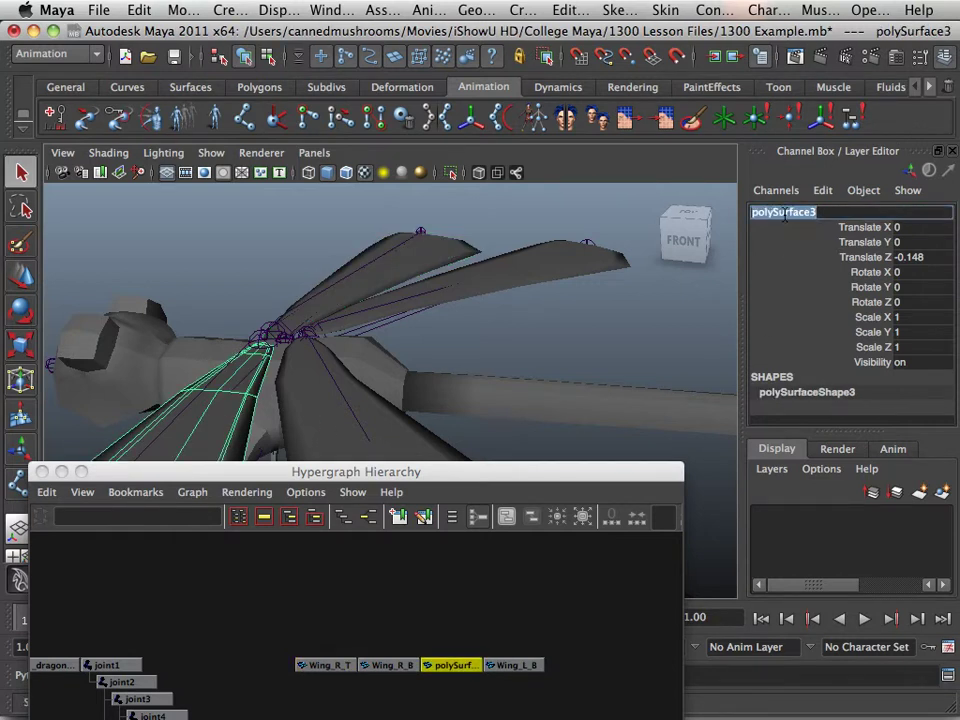
type("Wing_L_T")
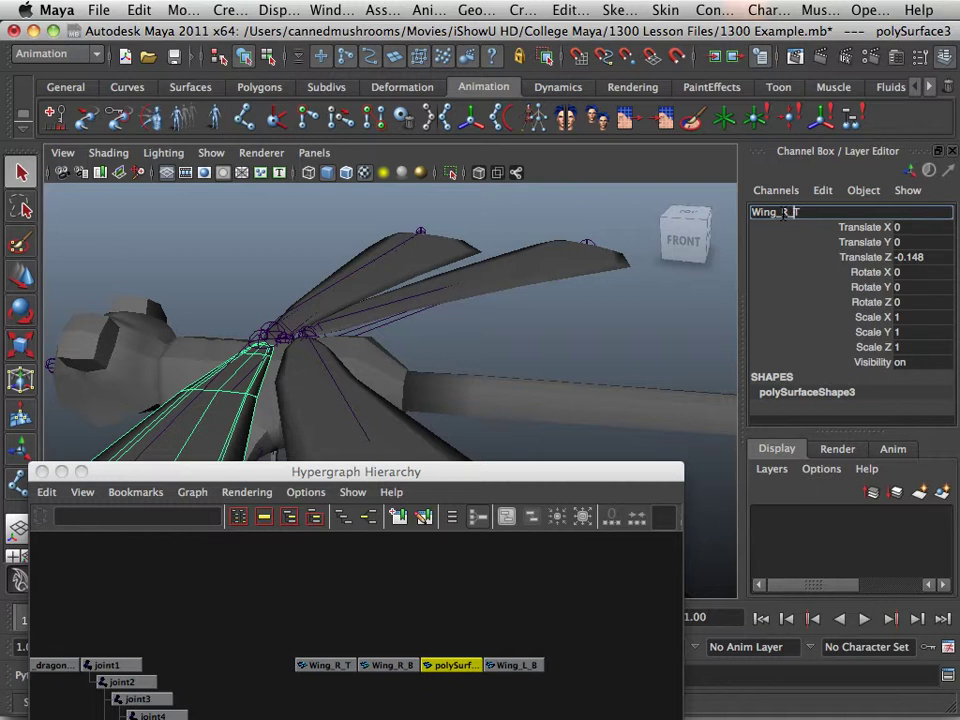
key("BackSpace")
type("L")
key("Return")
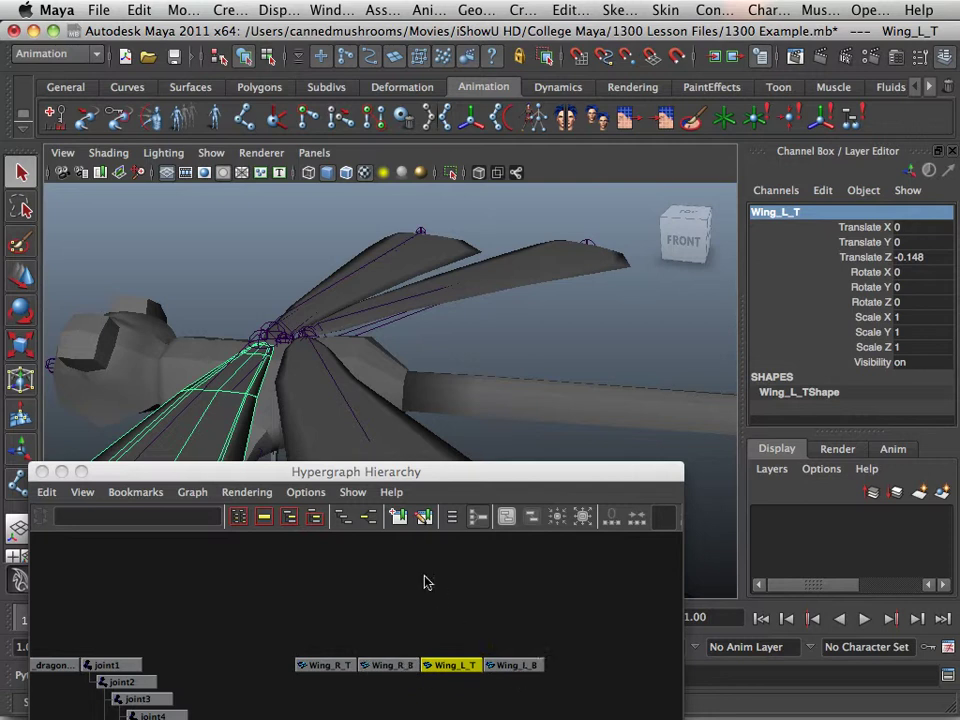
Collapse the Hypergraph window and rename the dragonfly's main mesh as Body
double_click(386, 471)
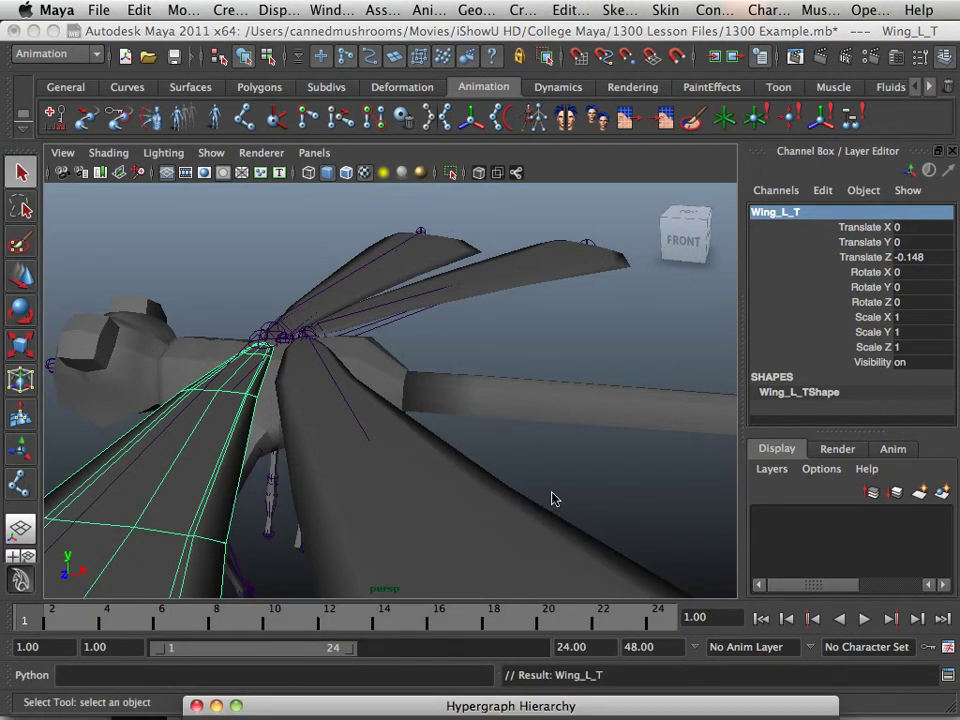
left_click(491, 381)
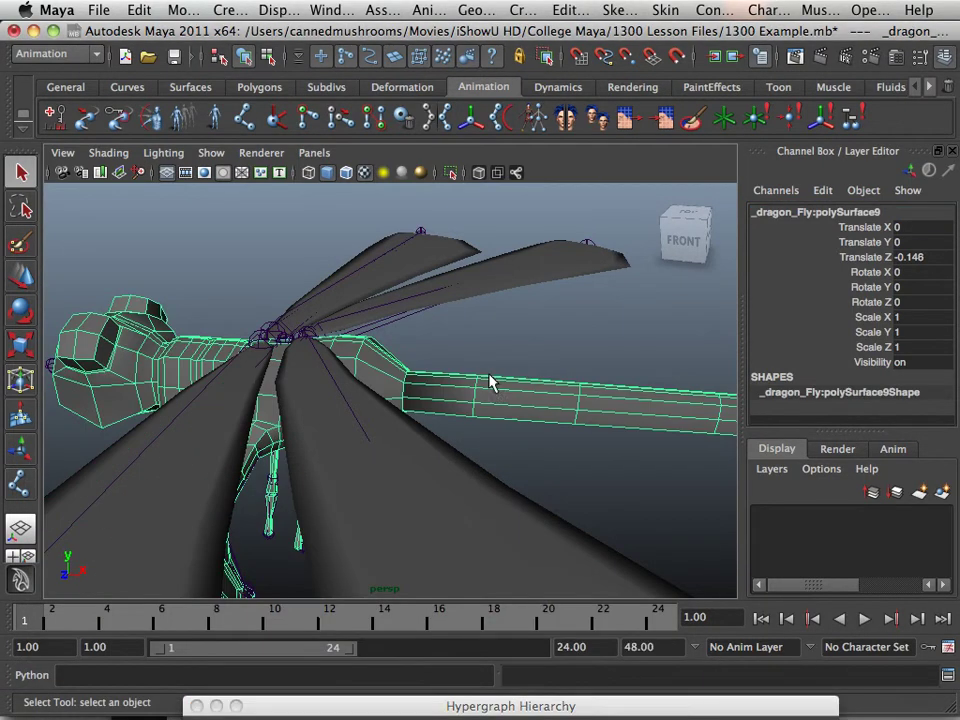
double_click(820, 213)
type("Bo")
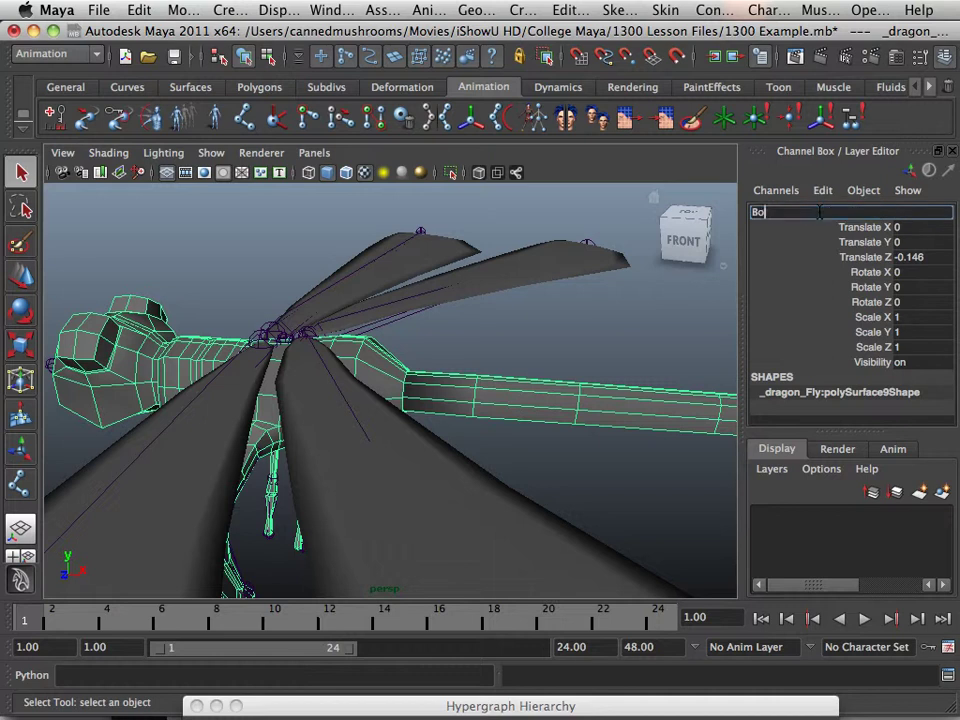
type("dy")
key("Return")
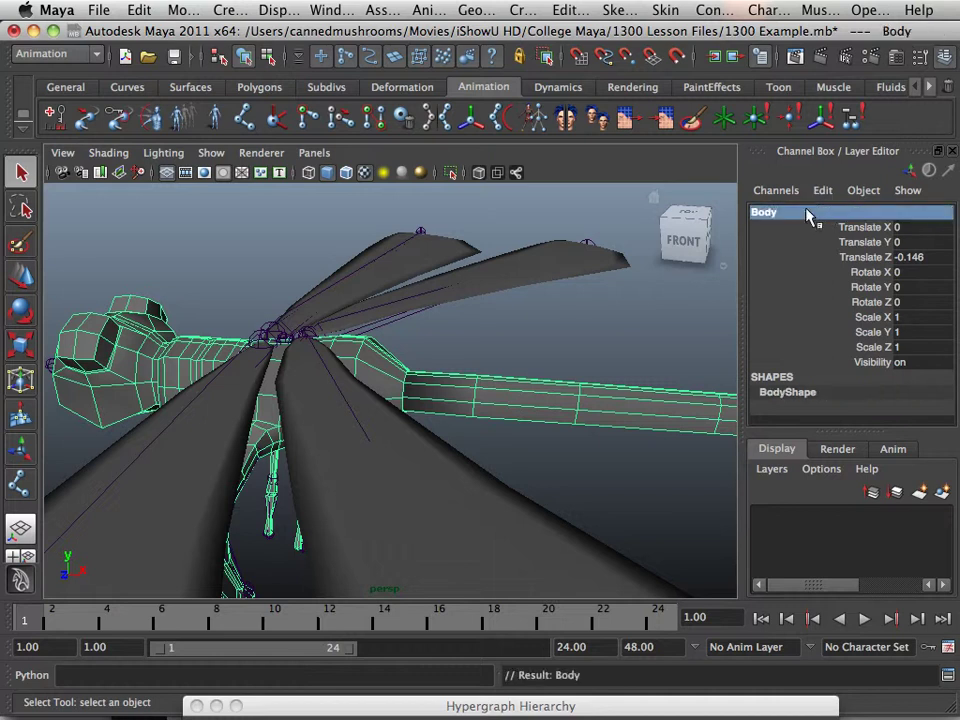
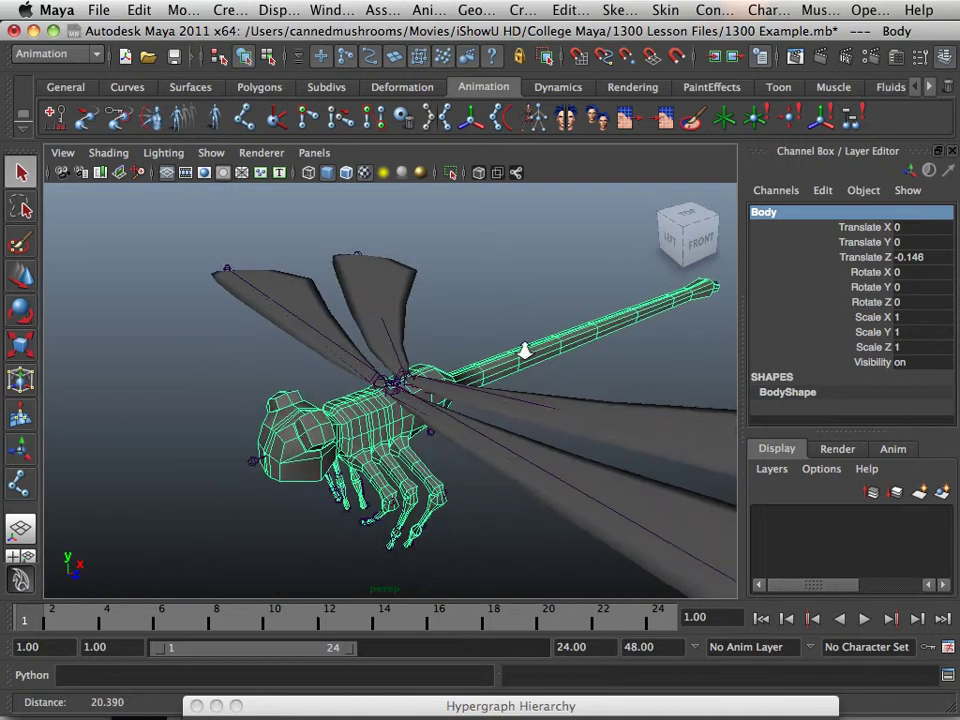
Bring the Hypergraph hierarchy back into view and select the Body mesh together with the root joint1
middle_click_drag(588, 452, 616, 437, "alt")
left_click_drag(617, 437, 600, 474, "alt")
scroll(600, 470, "down", 3)
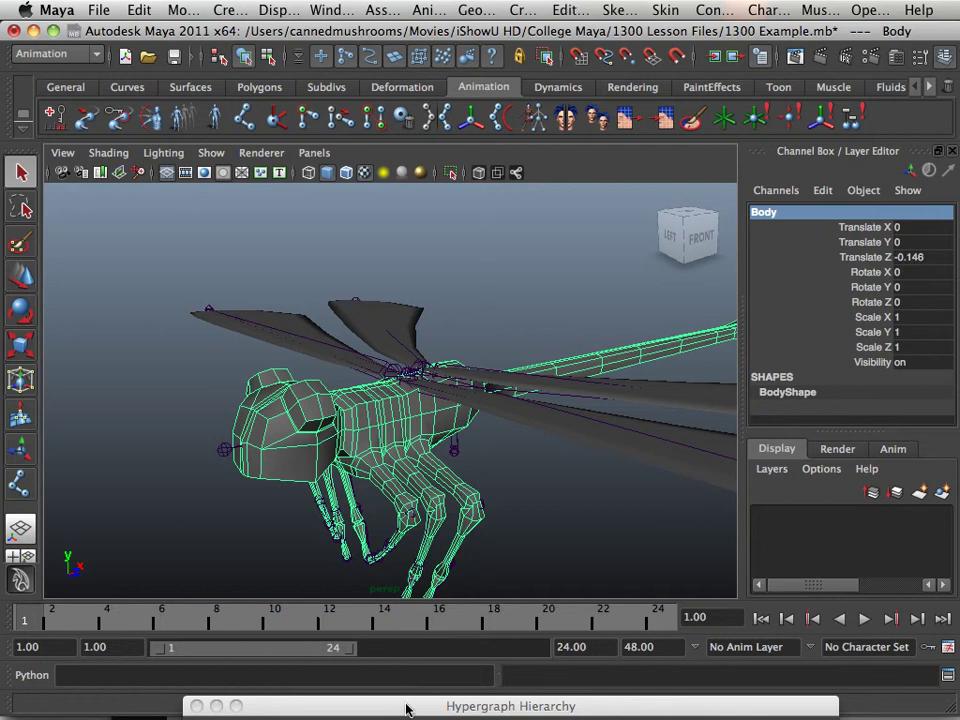
left_click_drag(406, 709, 789, 441)
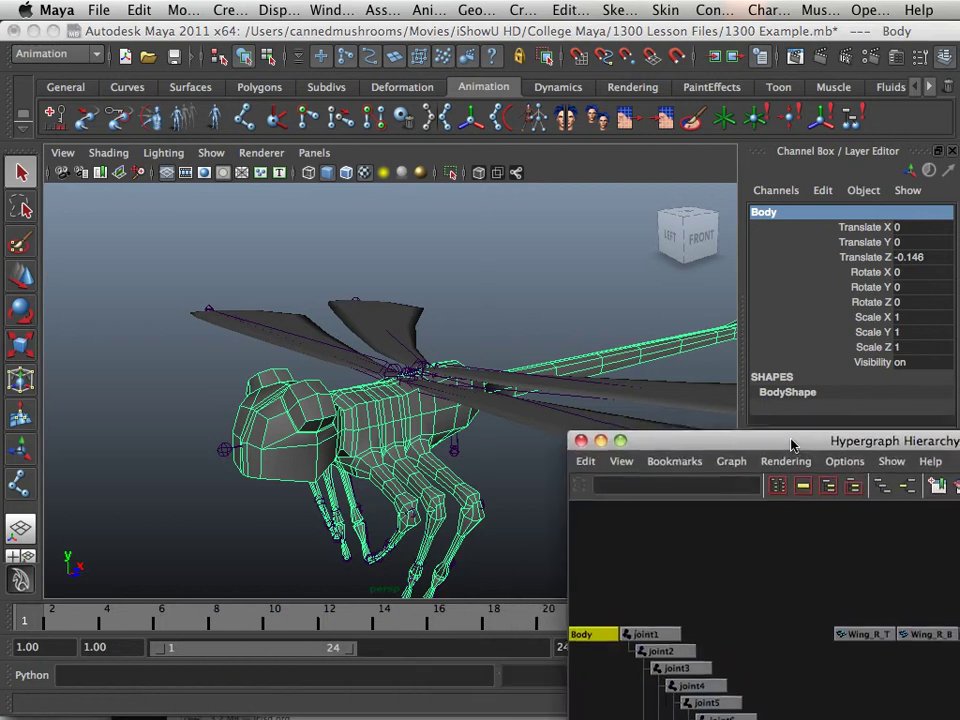
left_click(672, 637)
right_click_drag(752, 608, 662, 588, "alt")
middle_click_drag(662, 585, 659, 536, "alt")
right_click_drag(666, 556, 745, 608, "alt")
middle_click_drag(700, 588, 813, 604, "alt")
left_click_drag(721, 566, 704, 614, "shift")
left_click(678, 594)
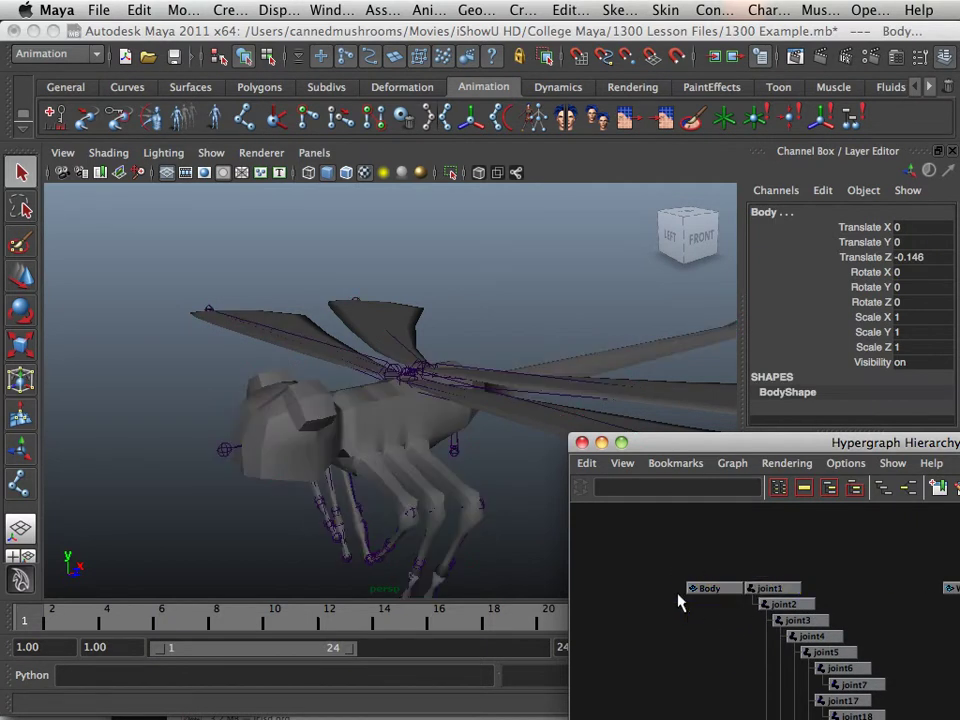
left_click_drag(698, 556, 714, 608)
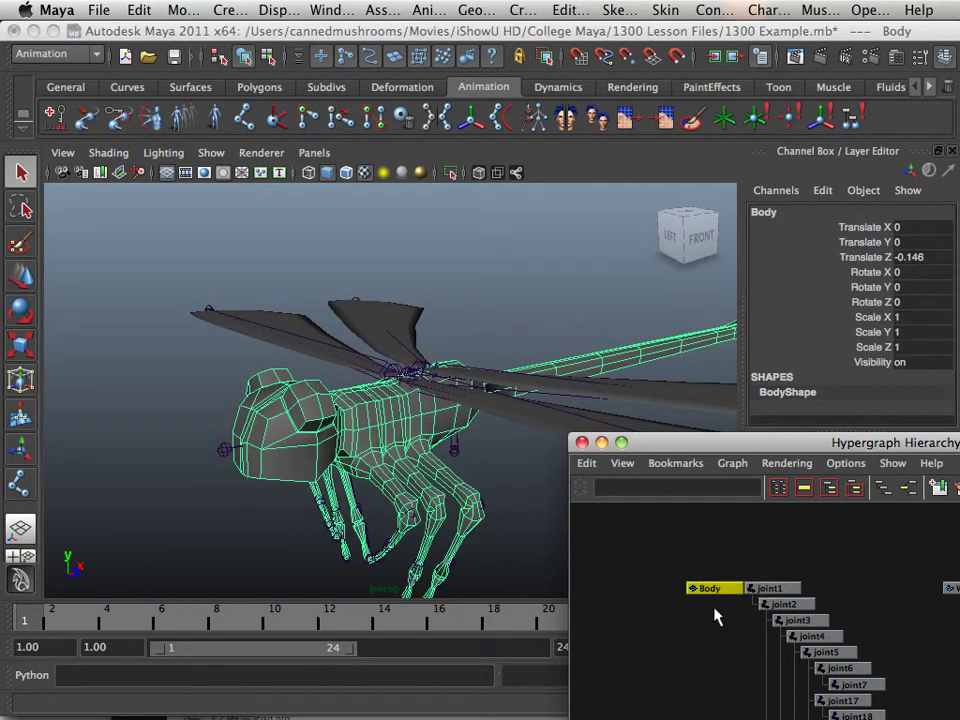
left_click(765, 588, "shift")
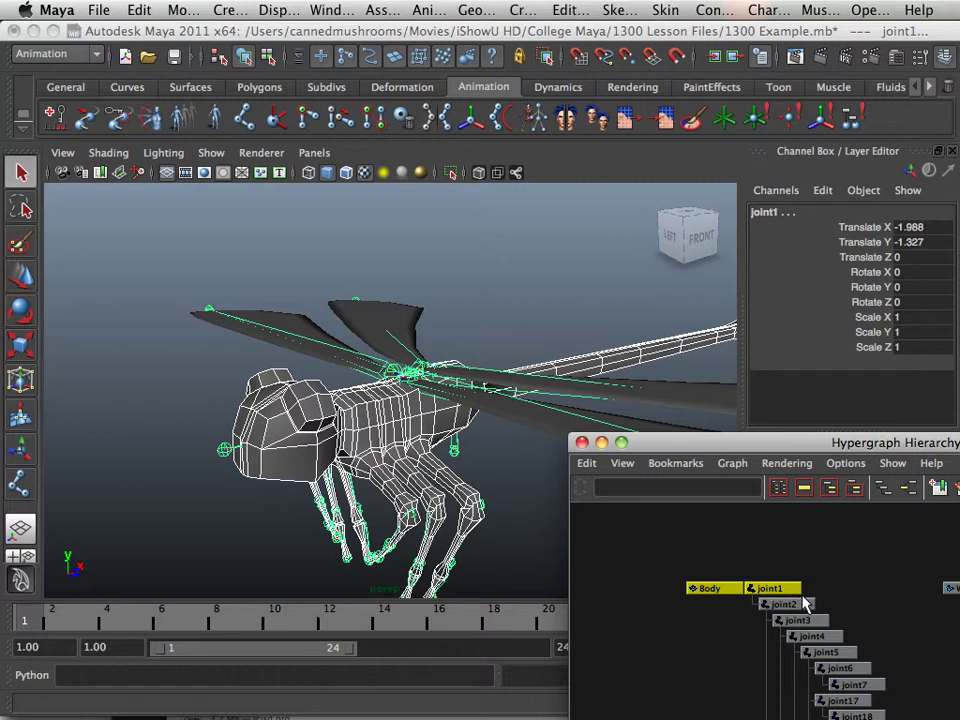
left_click_drag(722, 445, 647, 578)
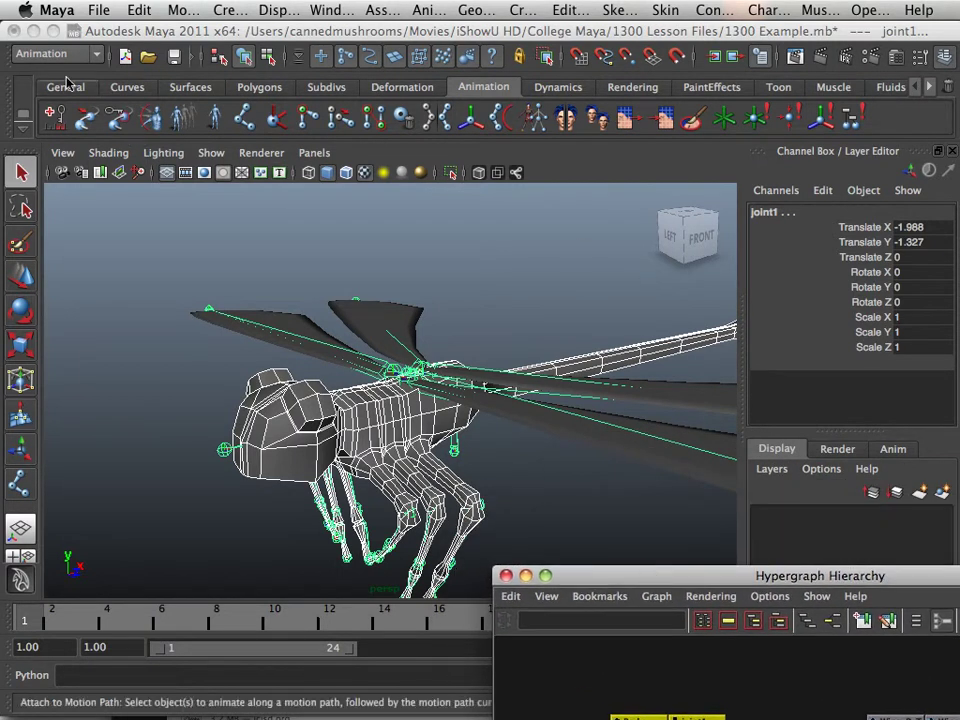
Open the Smooth Bind options for the selected mesh and skeleton and set the max influences to 3
left_click(665, 10)
mouse_move(757, 50)
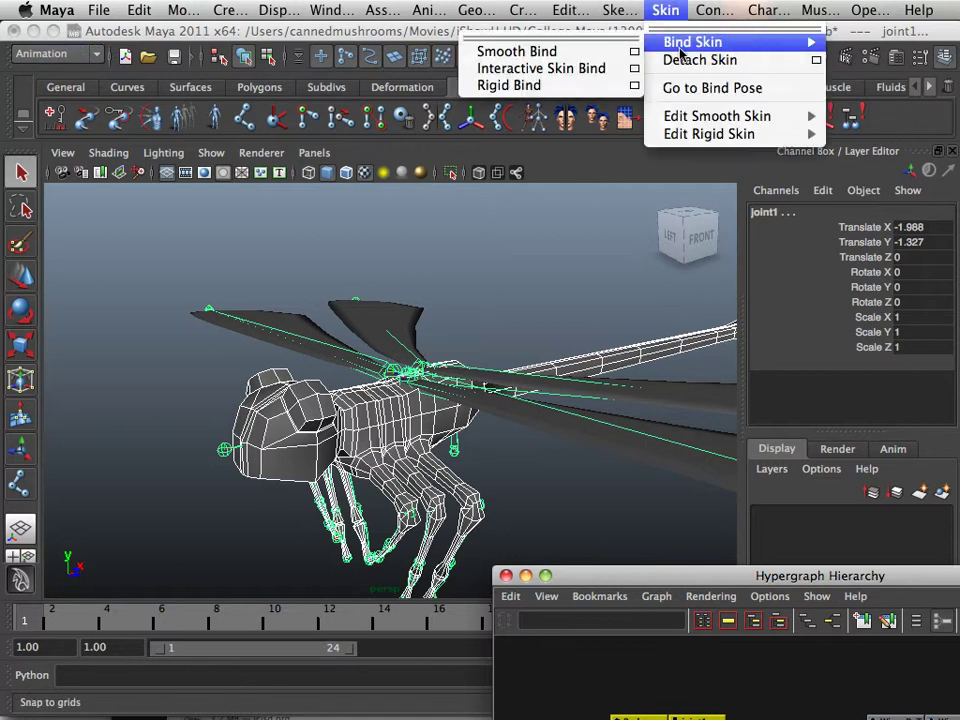
left_click(635, 52)
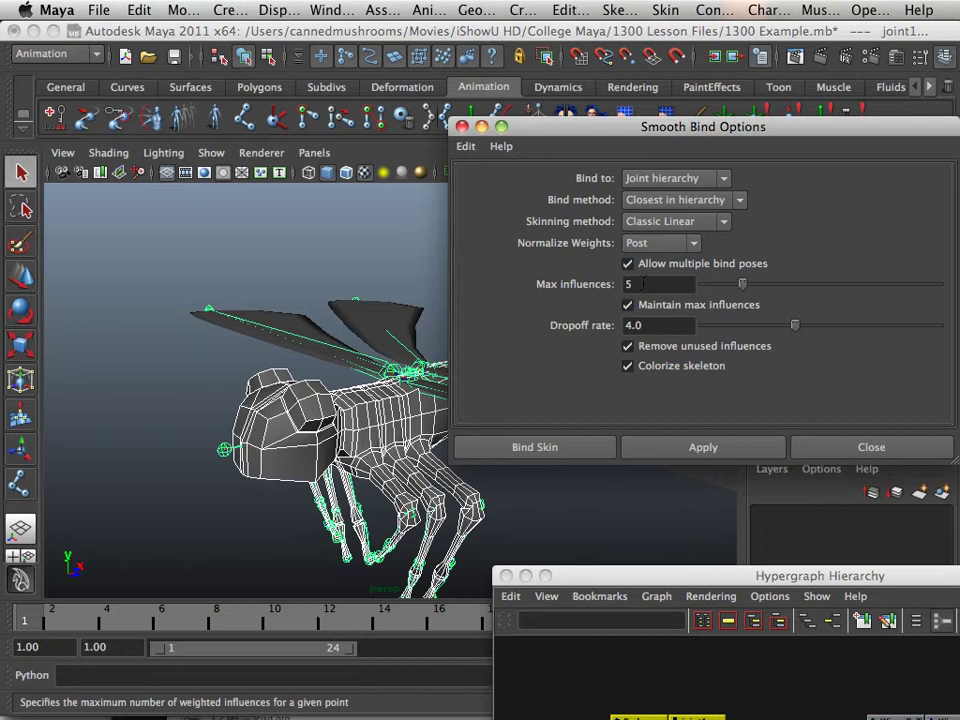
left_click_drag(643, 284, 590, 290)
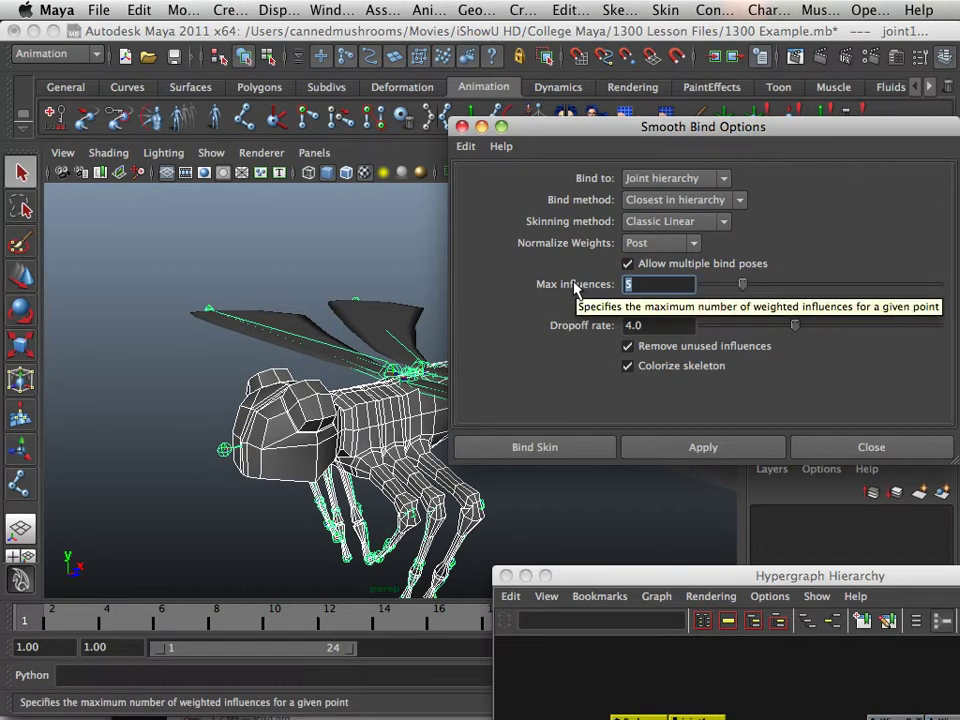
key("BackSpace")
type("3")
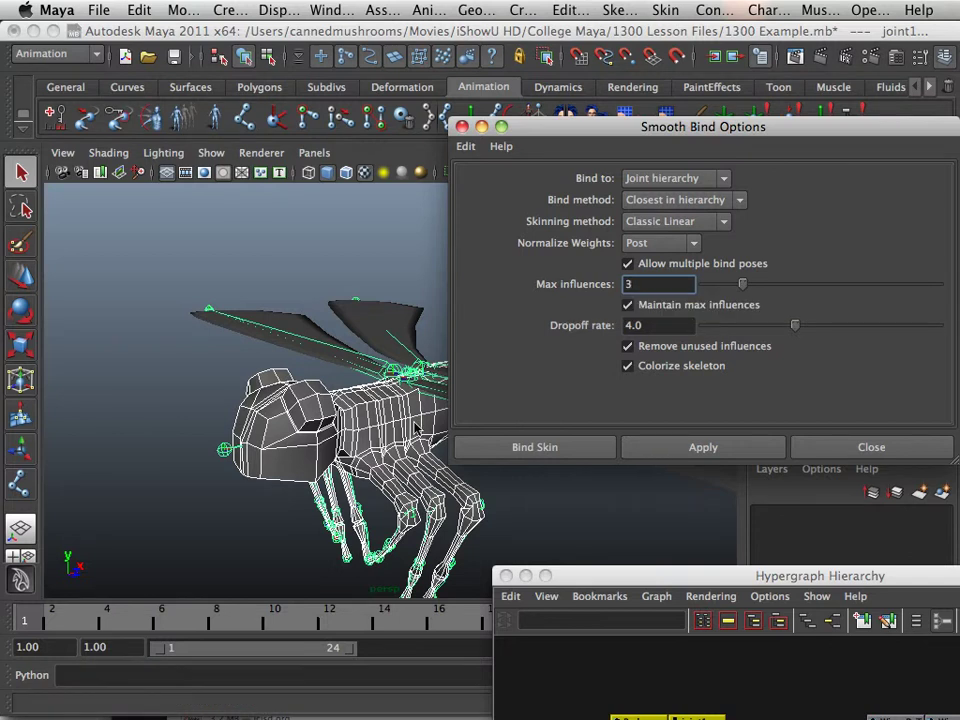
Smooth-bind the Body mesh to the joint1 hierarchy after checking the dragonfly's head and thorax
scroll(294, 443, "up", 5)
scroll(266, 436, "down", 3)
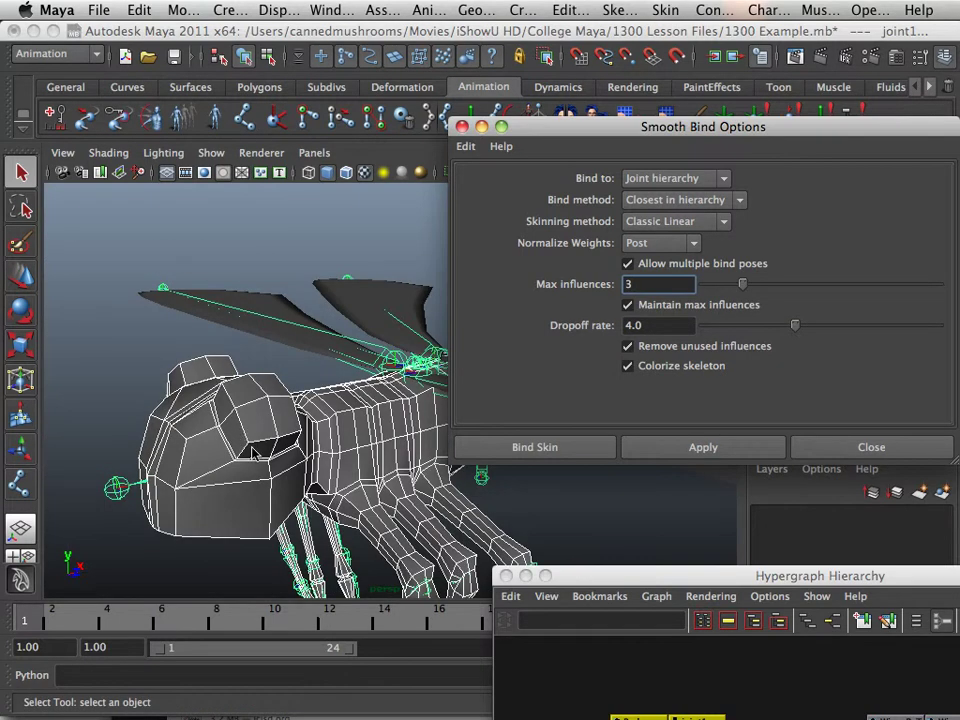
right_click(253, 451)
mouse_move(251, 445)
right_mouse_down()
mouse_move(229, 399)
mouse_move(249, 431)
right_mouse_up()
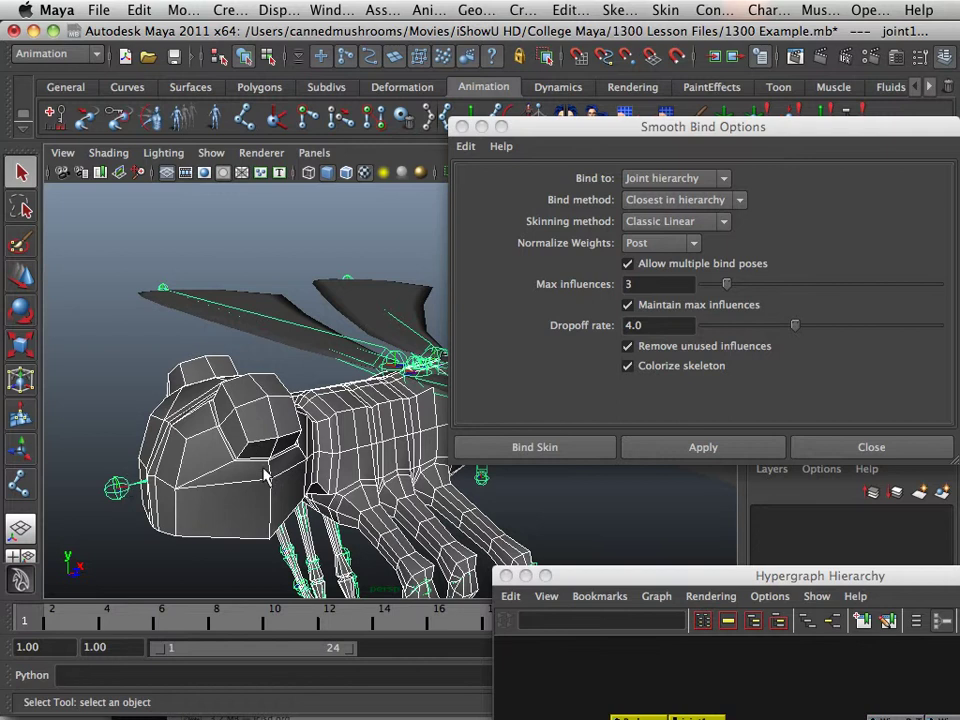
left_click_drag(265, 476, 235, 470, "alt")
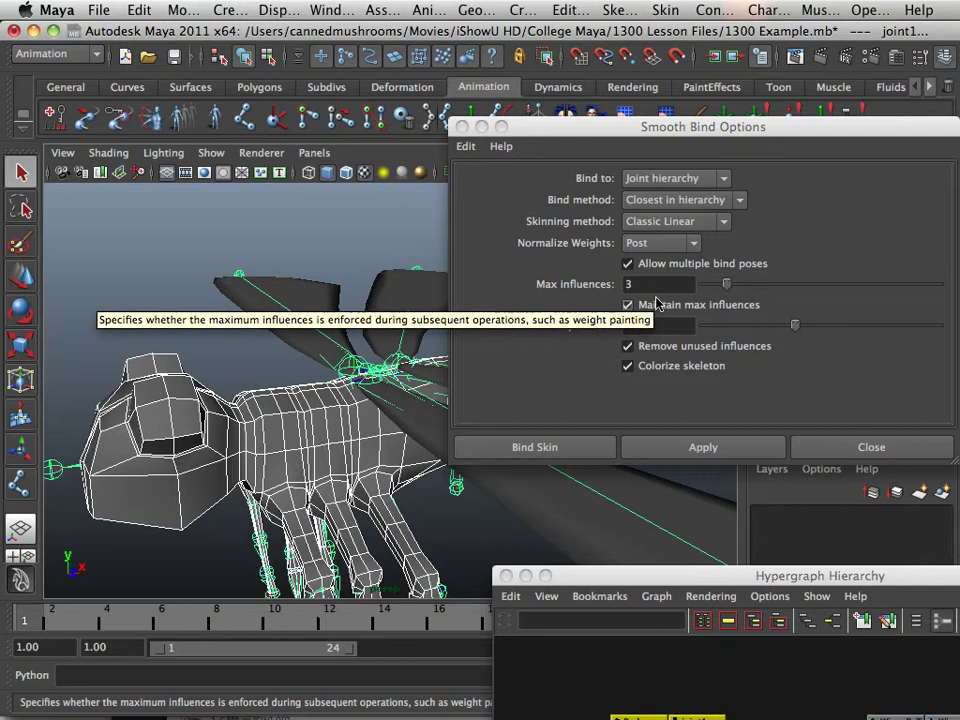
left_click(655, 446)
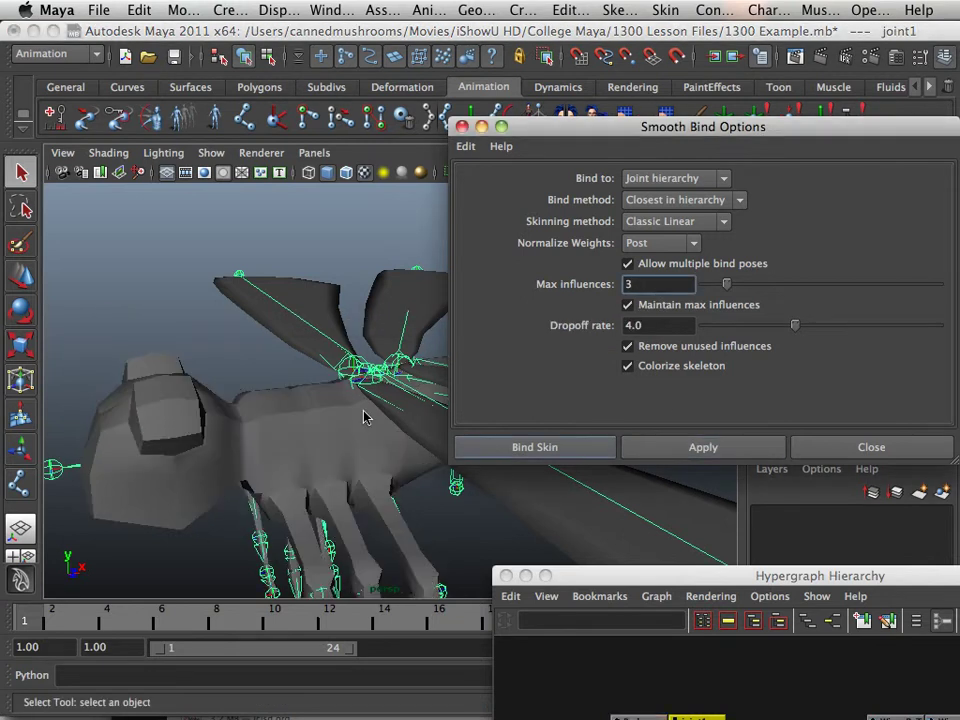
Smooth-bind the rear wing on the dragonfly's near side (Wing_L_B) to the whole skeleton with the same bind options
middle_click_drag(394, 485, 365, 283, "alt")
left_click_drag(365, 283, 408, 328, "alt")
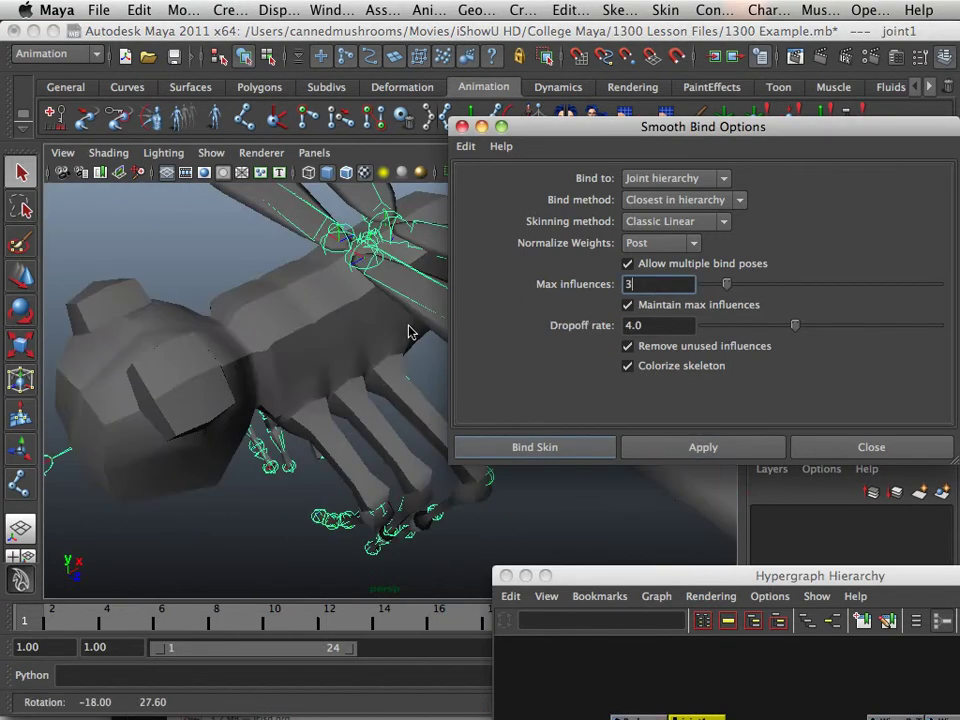
middle_click_drag(408, 328, 343, 374, "alt")
left_click_drag(343, 374, 318, 382, "alt")
right_click_drag(319, 376, 189, 360, "alt")
middle_click_drag(189, 360, 266, 410, "alt")
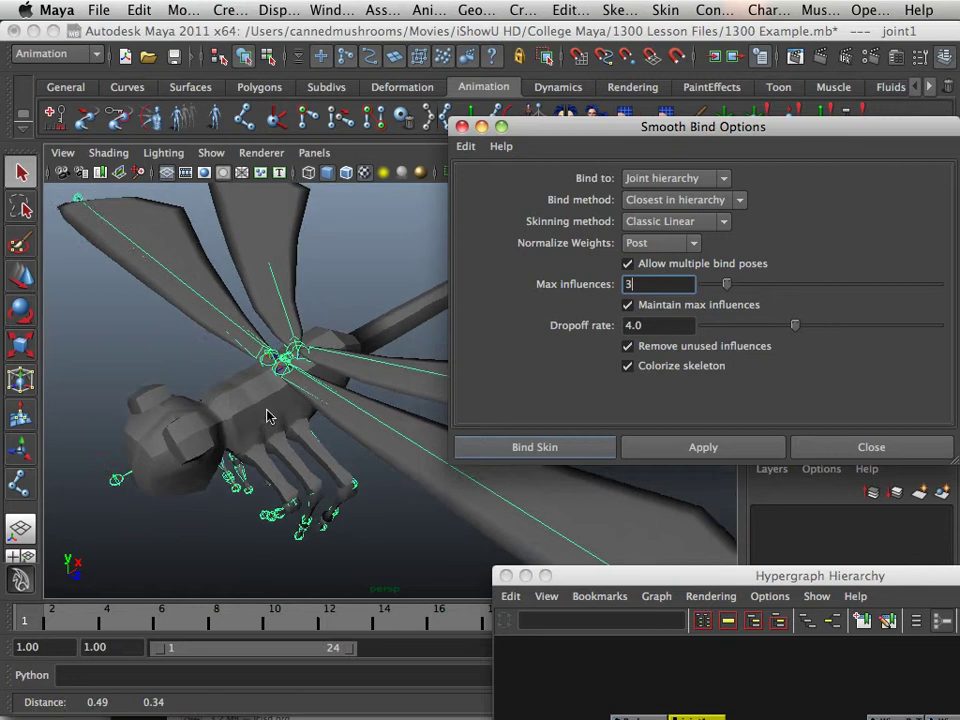
mouse_move(257, 414)
left_mouse_down("alt")
mouse_move(246, 369)
mouse_move(253, 410)
mouse_move(208, 414)
mouse_move(255, 392)
left_mouse_up("alt")
left_click(276, 364)
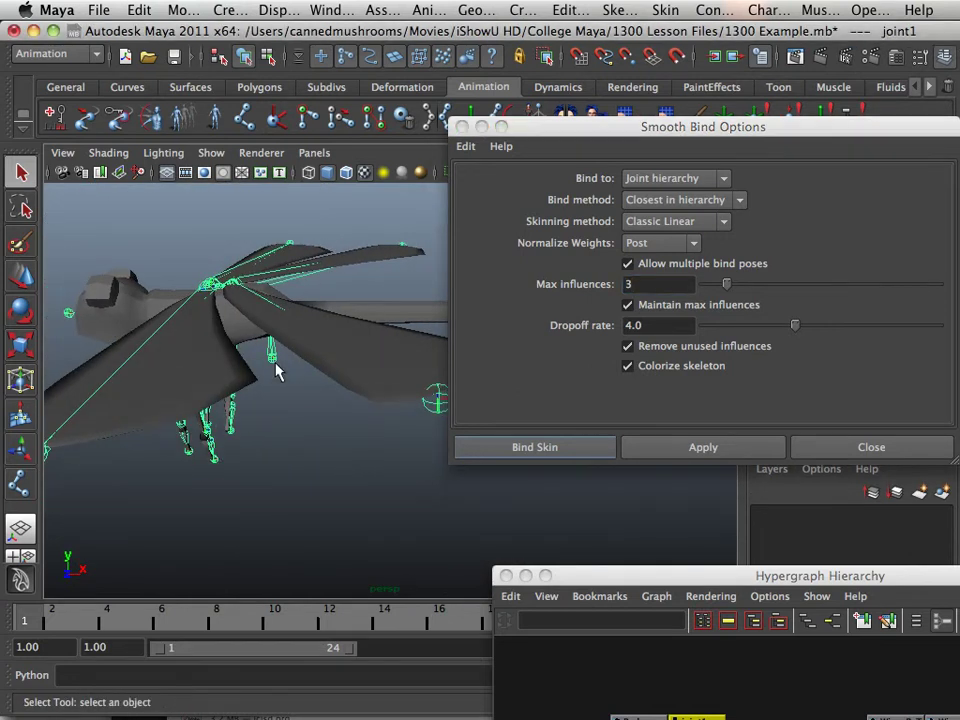
left_click(312, 424)
left_click(280, 366)
left_click(326, 375, "shift")
left_click(716, 452)
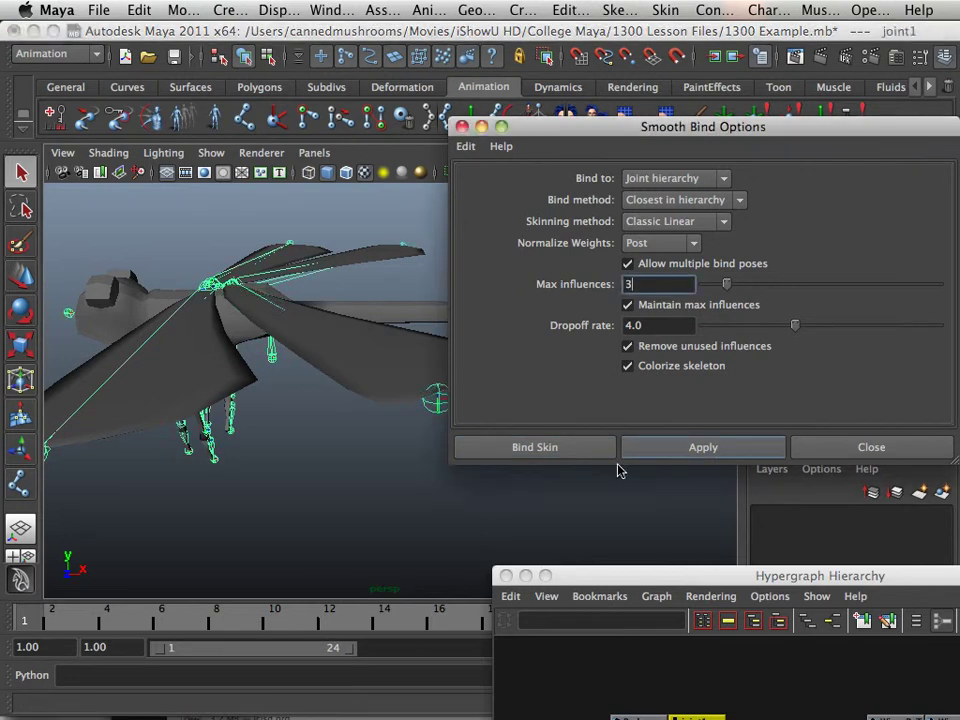
Smooth-bind the front wing on the dragonfly's near side (Wing_L_T) to the joint1 skeleton
left_click(409, 470)
left_click(273, 352)
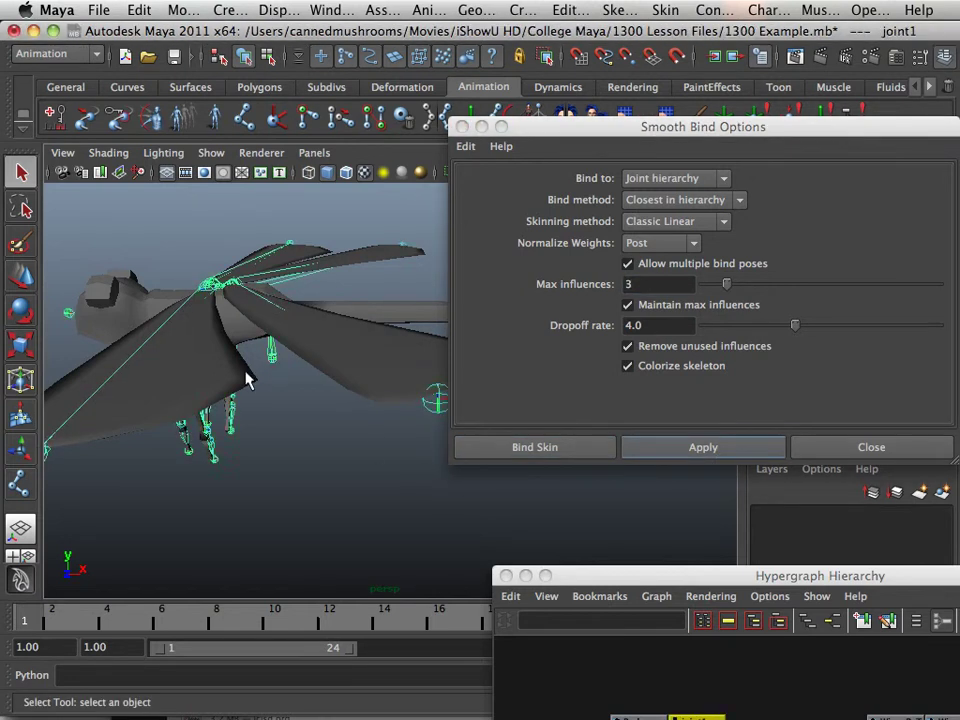
left_click(247, 380, "shift")
left_click(658, 452)
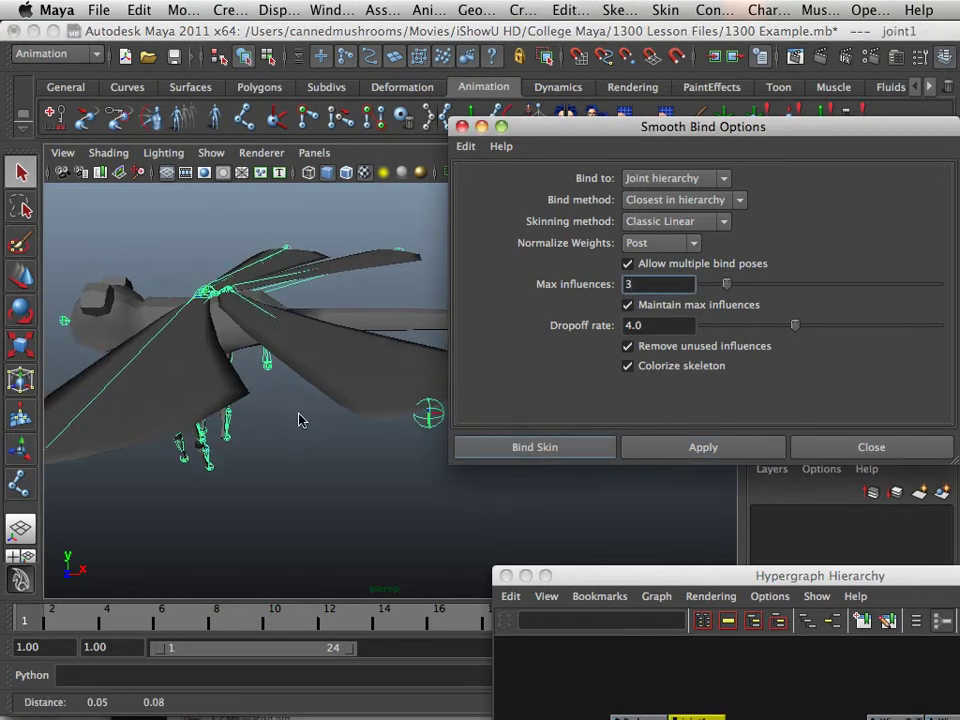
Smooth-bind the rear wing on the dragonfly's far side (Wing_R_B) to the joint1 skeleton
mouse_move(298, 420)
left_mouse_down("alt")
mouse_move(169, 456)
mouse_move(321, 483)
mouse_move(307, 430)
left_mouse_up("alt")
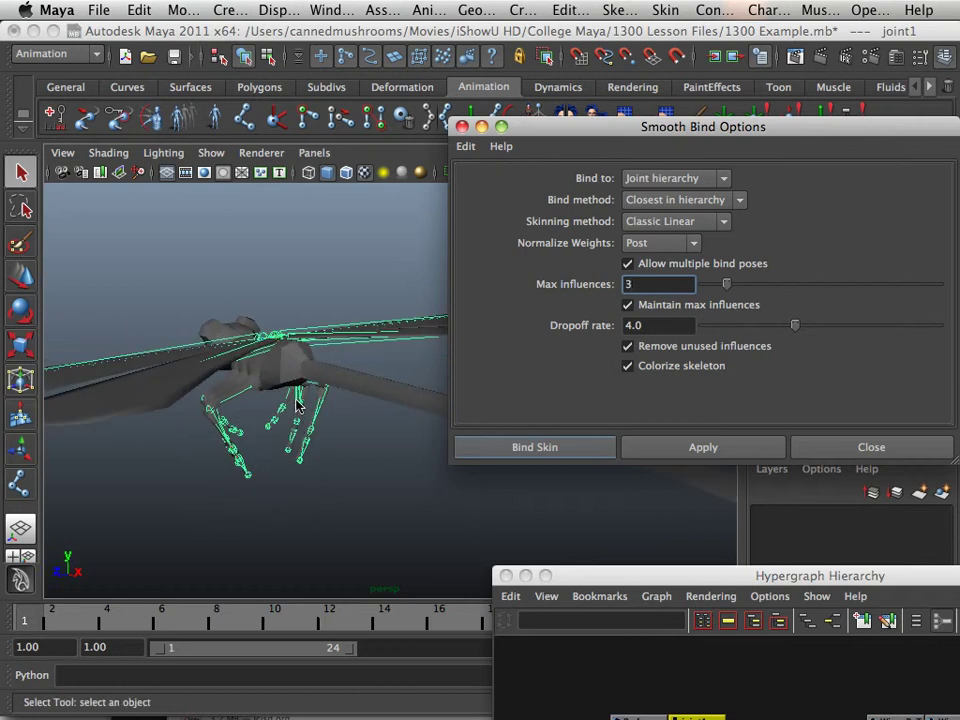
left_click(295, 409)
middle_click_drag(296, 422, 296, 435, "alt")
right_click_drag(296, 435, 439, 534, "alt")
middle_click_drag(300, 489, 340, 437, "alt")
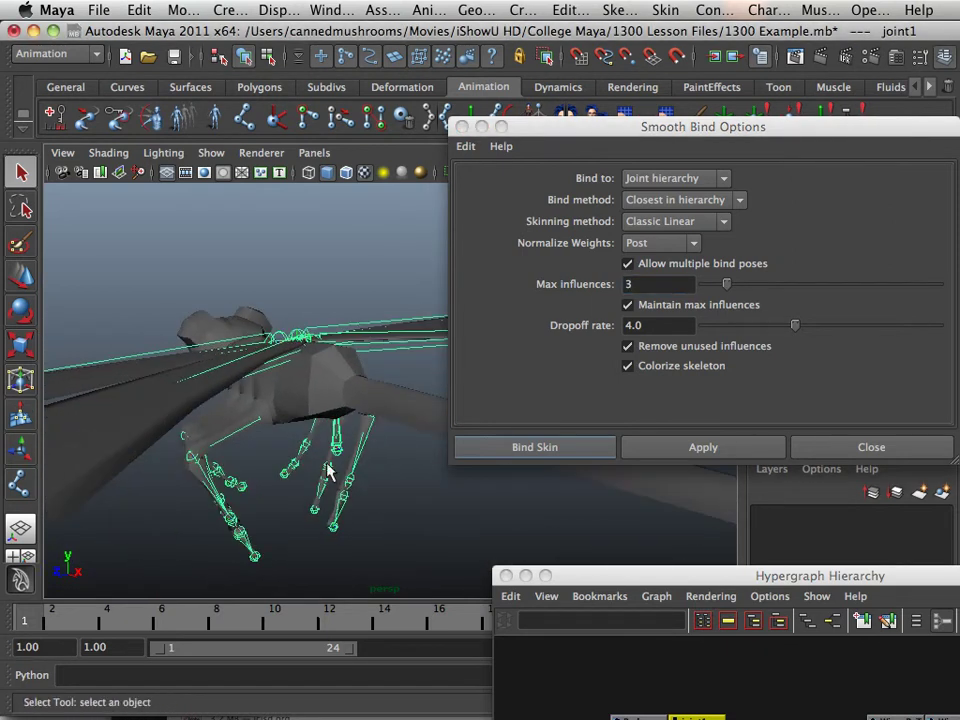
left_click_drag(328, 470, 354, 396, "alt")
right_click_drag(354, 396, 278, 533, "alt")
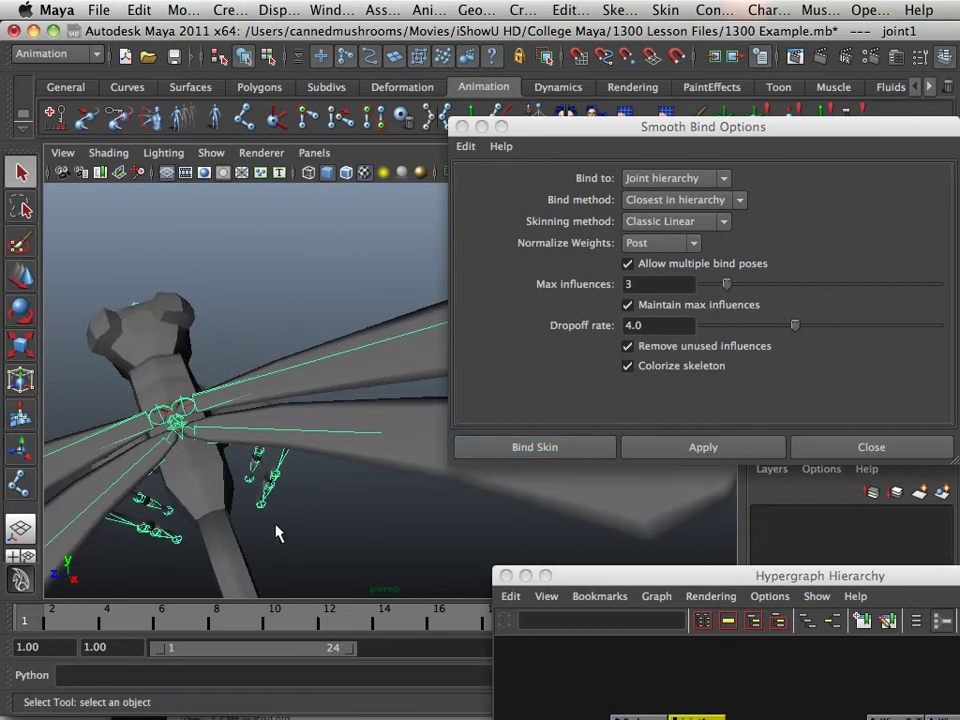
left_click(386, 452)
left_click(381, 459)
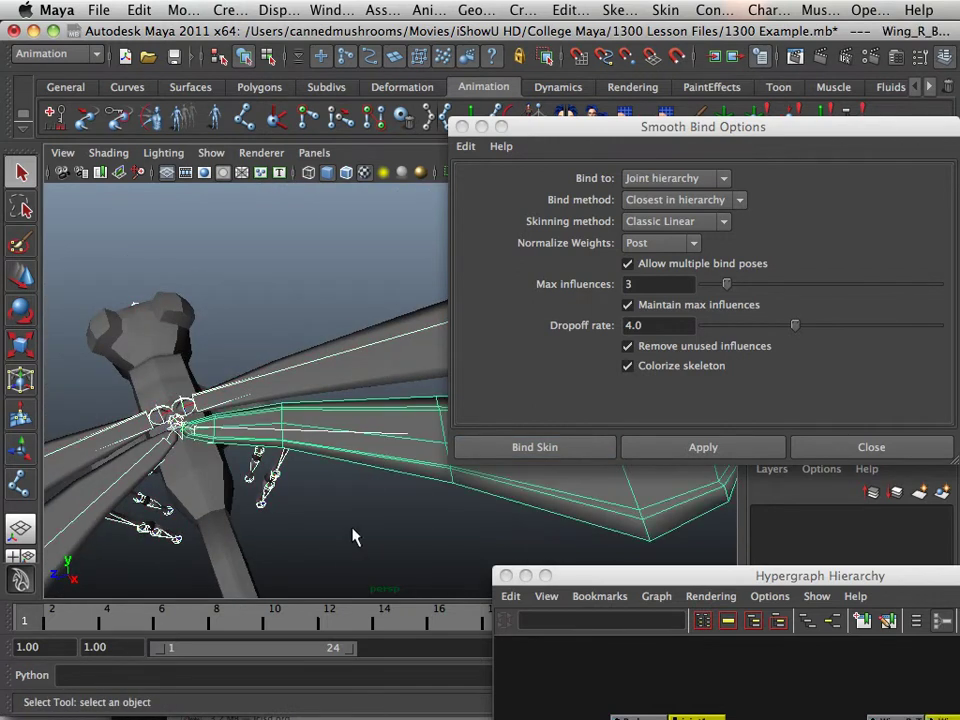
left_click_drag(358, 538, 285, 556, "alt")
left_click(285, 556)
left_click(241, 521)
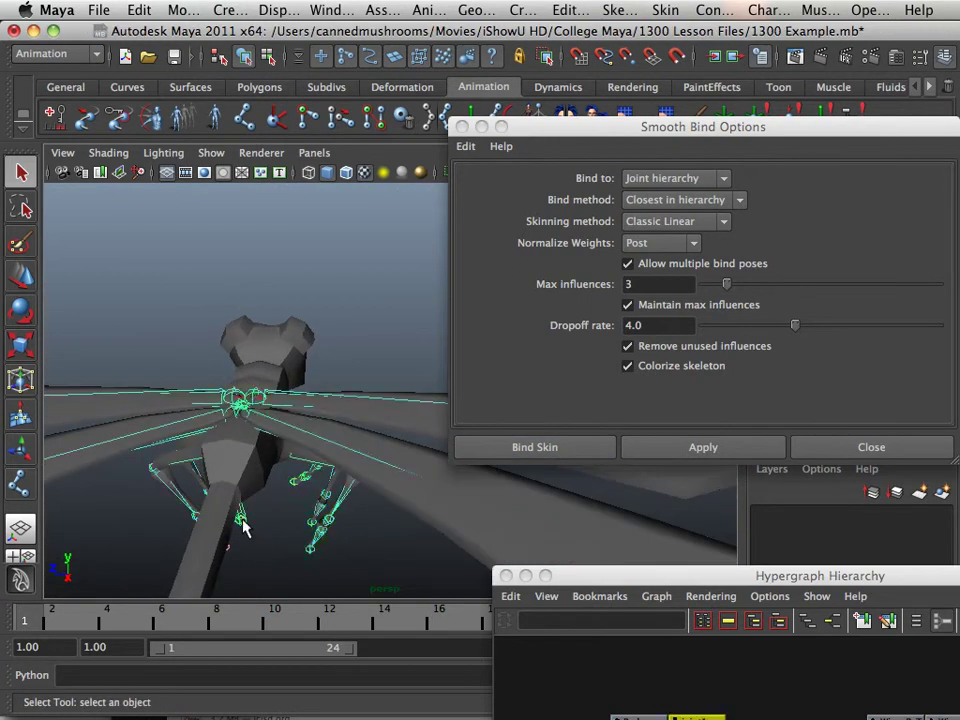
left_click(516, 499, "shift")
left_click(700, 450)
Smooth-bind the front wing on the dragonfly's far side (Wing_R_T) to the joint1 skeleton and move the Hypergraph window aside
left_click_drag(289, 524, 267, 518, "alt")
left_click(262, 512)
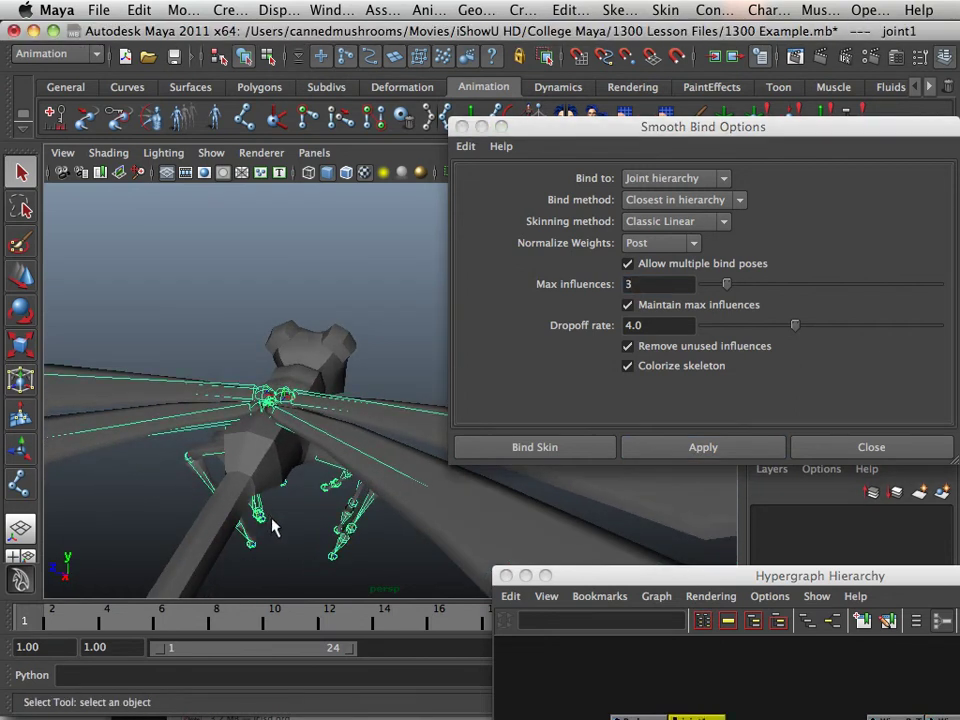
left_click(418, 445, "shift")
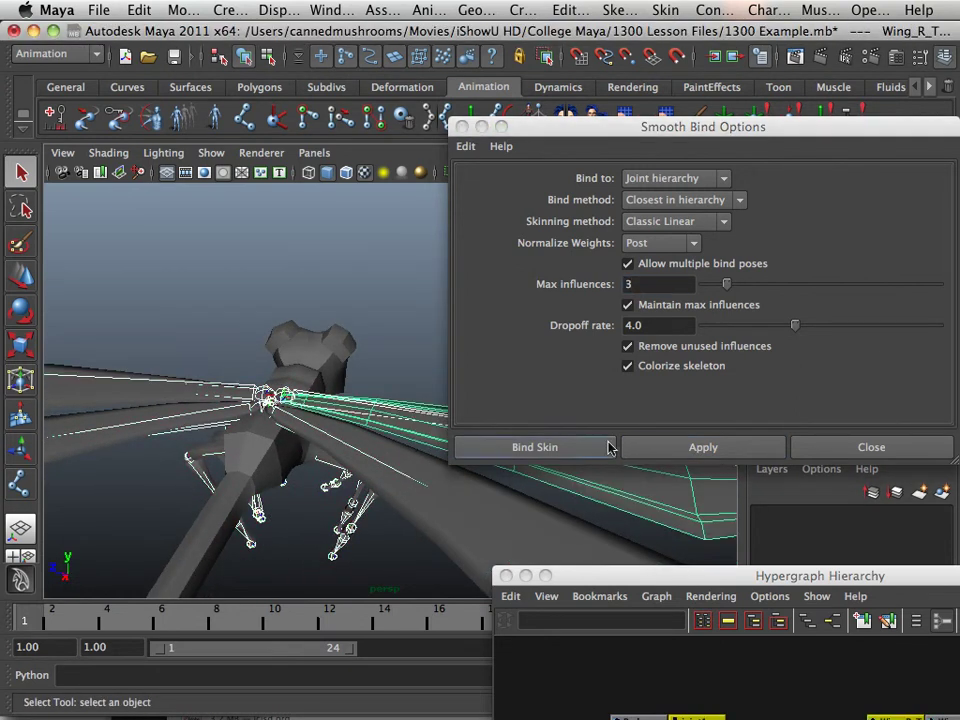
left_click(703, 446)
left_click_drag(350, 468, 801, 476, "alt")
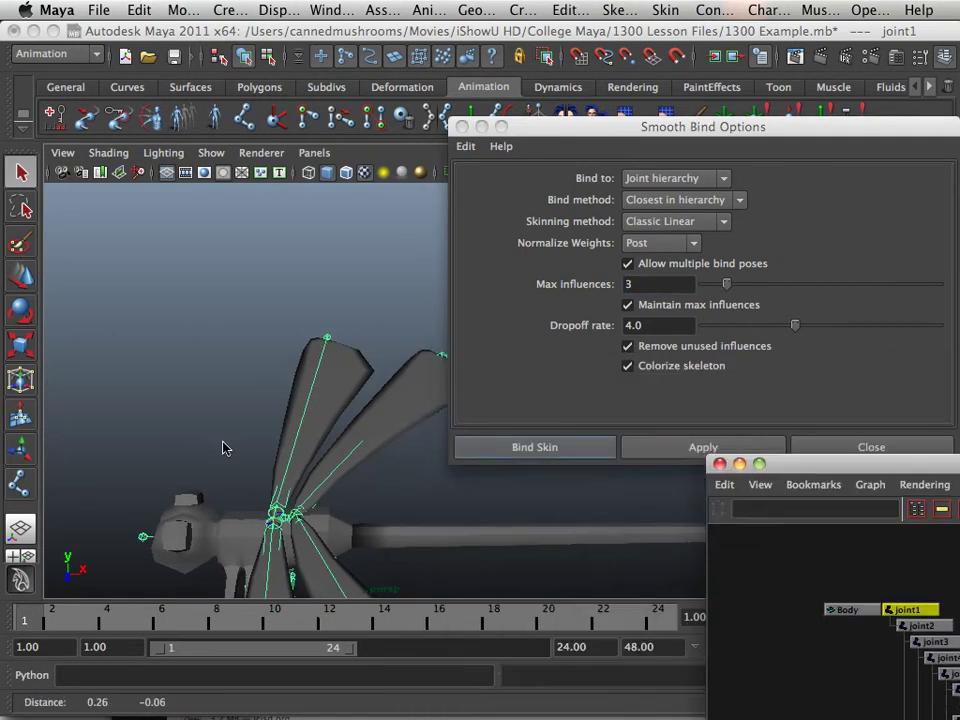
Test the near-side front wing's binding by rotating joint54 about 66 degrees upward, and undo the rotation
left_click_drag(223, 446, 265, 305, "alt")
middle_click_drag(247, 390, 249, 399, "alt")
left_click_drag(249, 399, 247, 406, "alt")
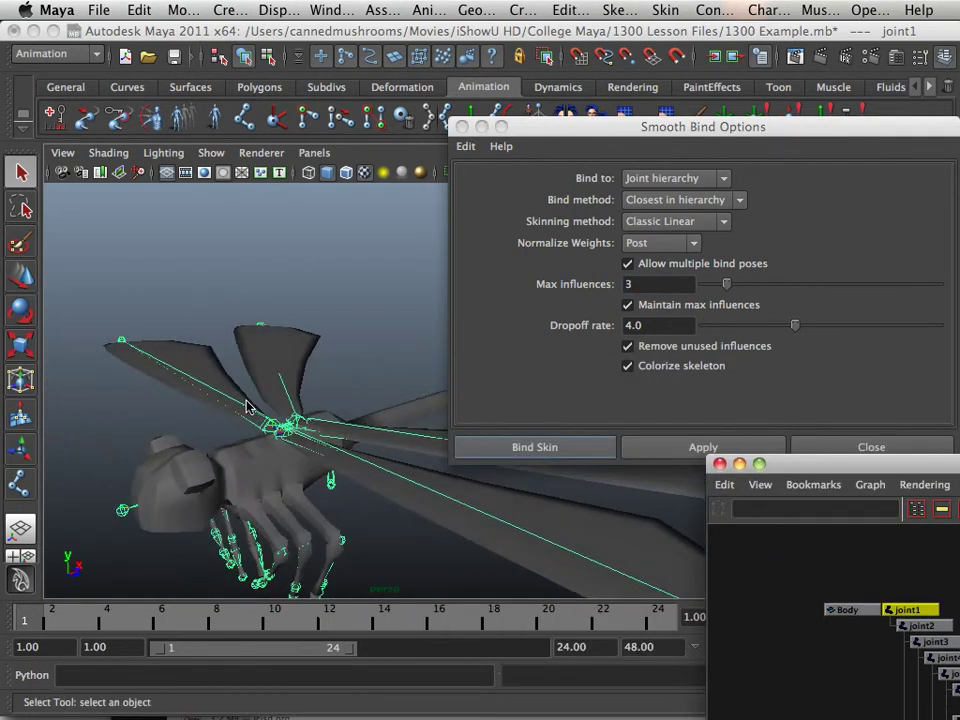
left_click(348, 464)
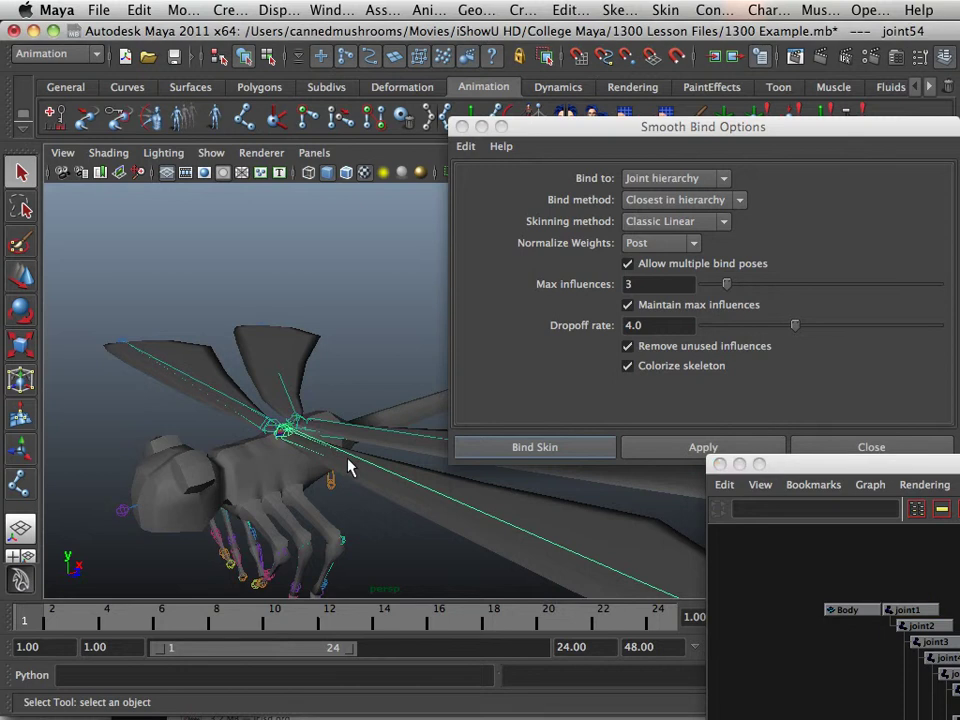
left_click(20, 310)
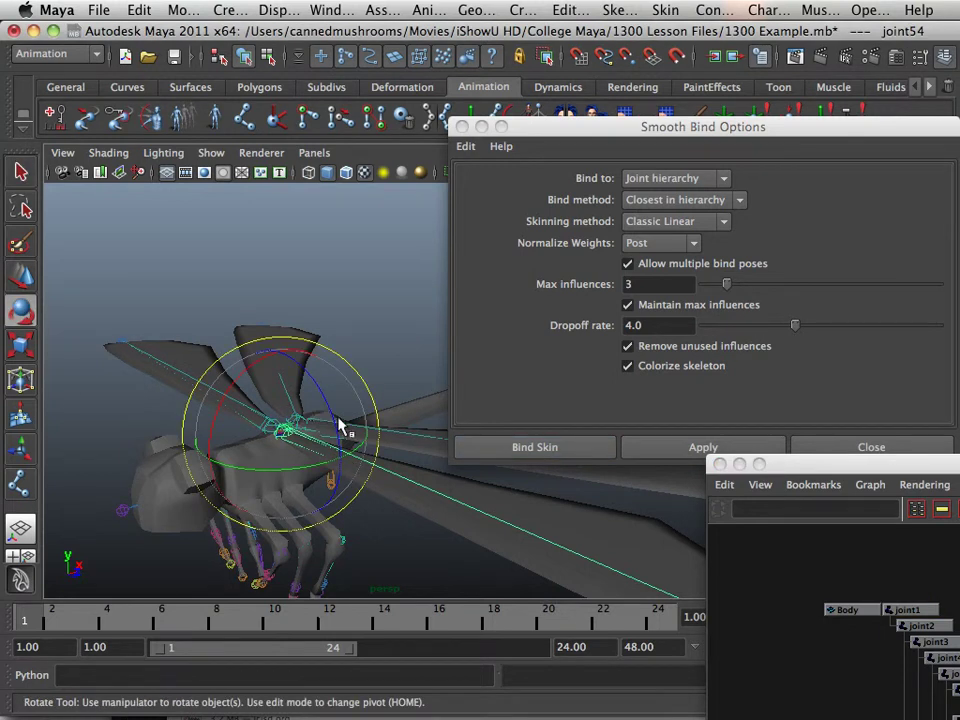
left_click_drag(338, 425, 318, 349)
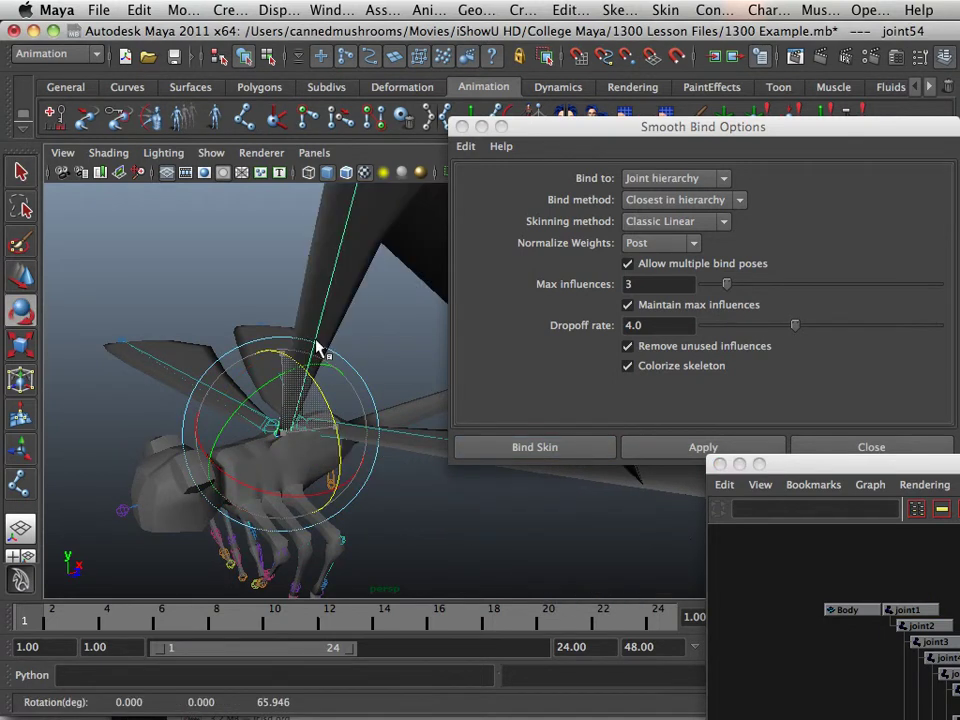
right_click_drag(316, 349, 244, 369, "alt")
middle_click_drag(244, 369, 73, 403, "alt")
left_click_drag(73, 403, 258, 392, "alt")
key("z")
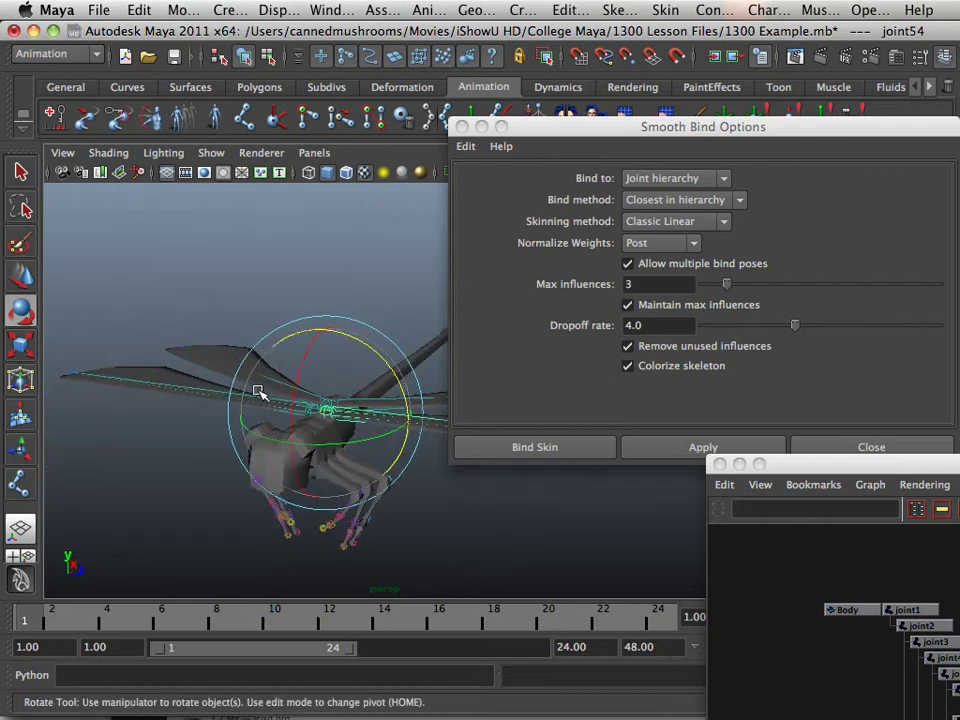
Try another rotation of the wing joint to check how the bound wing deforms, and undo it
left_click_drag(343, 343, 402, 447)
key("z")
middle_click_drag(438, 500, 414, 471, "alt")
left_click_drag(414, 471, 371, 452, "alt")
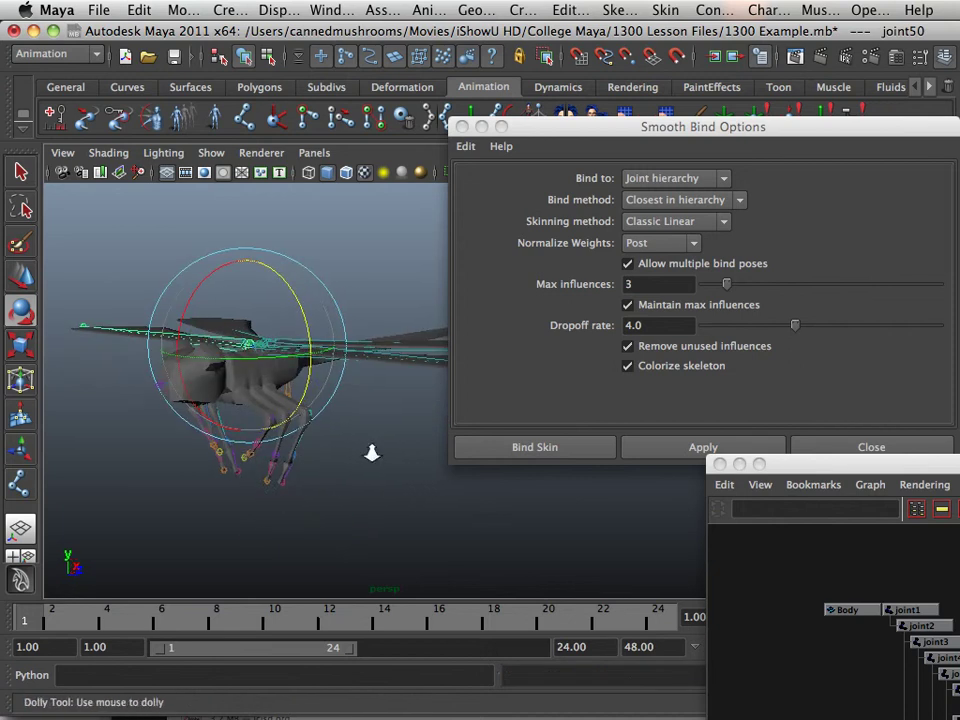
Test the body's binding around the near-side legs with a trial rotation of a leg joint, and clear the selection
right_click_drag(371, 452, 420, 500, "alt")
middle_click_drag(420, 500, 404, 500, "alt")
right_click_drag(404, 500, 484, 526, "alt")
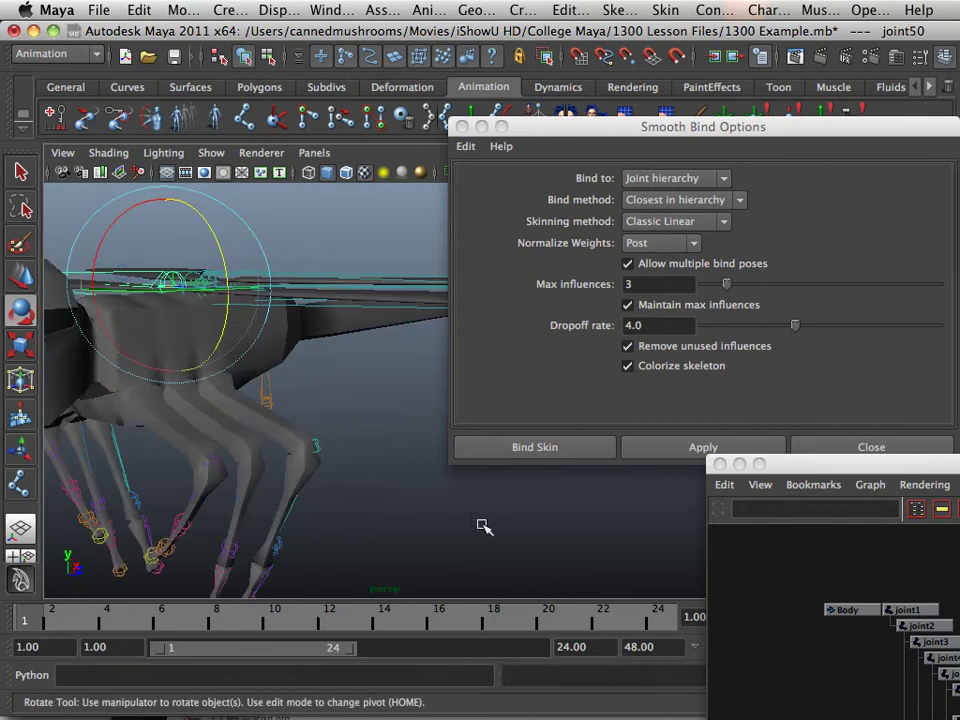
left_click(299, 421)
left_click_drag(288, 417, 281, 366)
left_click(361, 472)
Try rotating the knee joint of the near-side middle leg to check how the leg mesh deforms, and deselect it
left_click(246, 441)
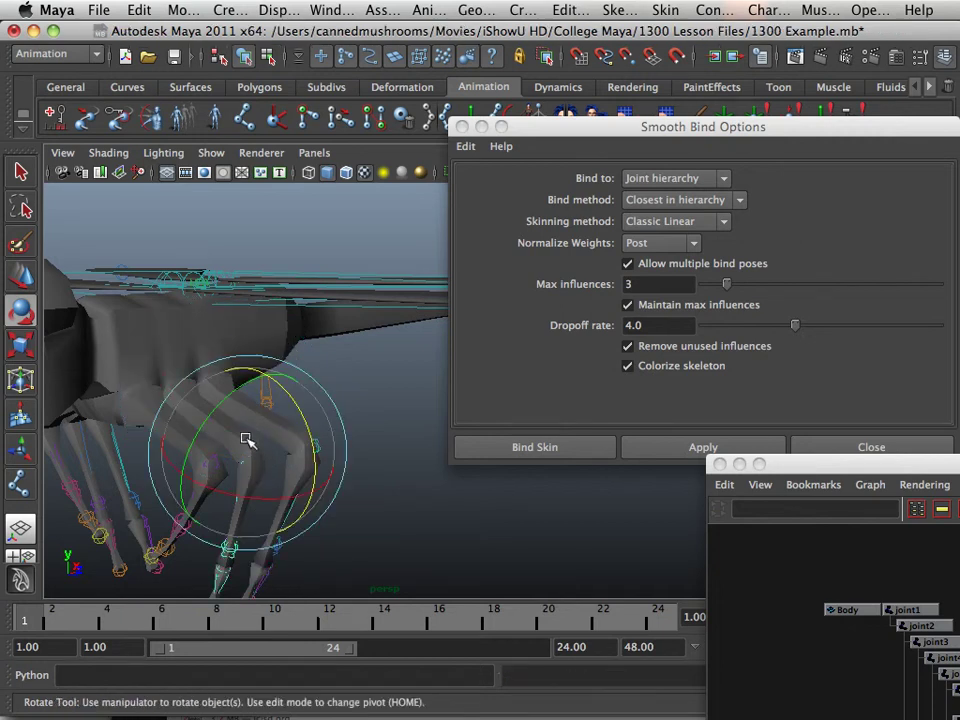
left_click_drag(307, 430, 306, 394)
left_click_drag(354, 498, 296, 466, "alt")
left_click(228, 540)
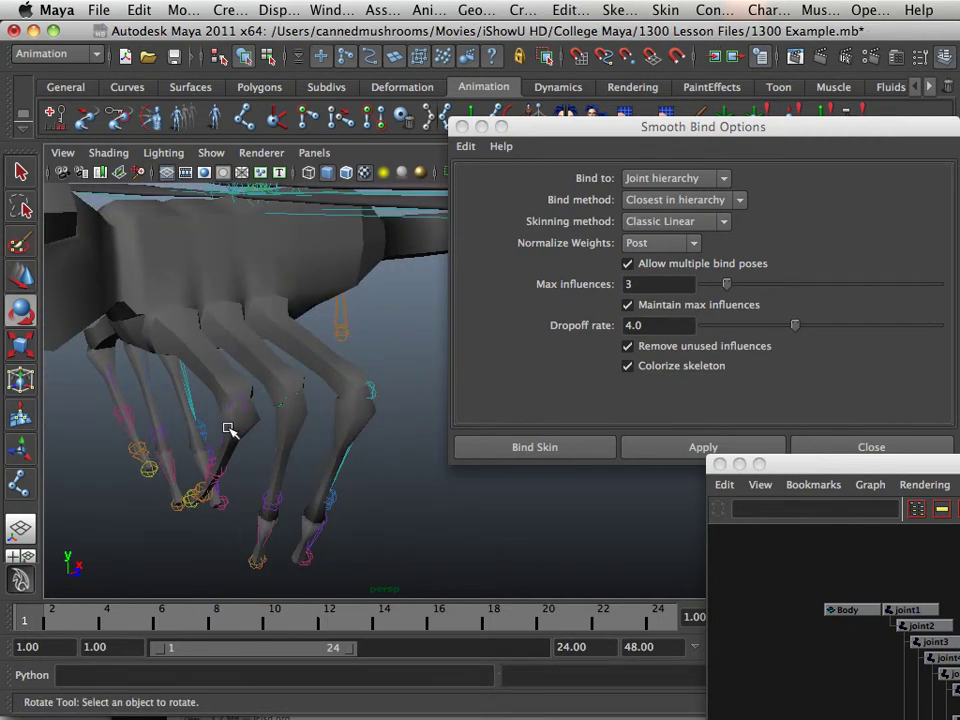
left_click(228, 428)
Try rotating joint8 at the base of the tail to check how the tail mesh bends
left_click_drag(228, 428, 322, 356, "alt")
right_click_drag(195, 379, 130, 455, "alt")
left_click(310, 381)
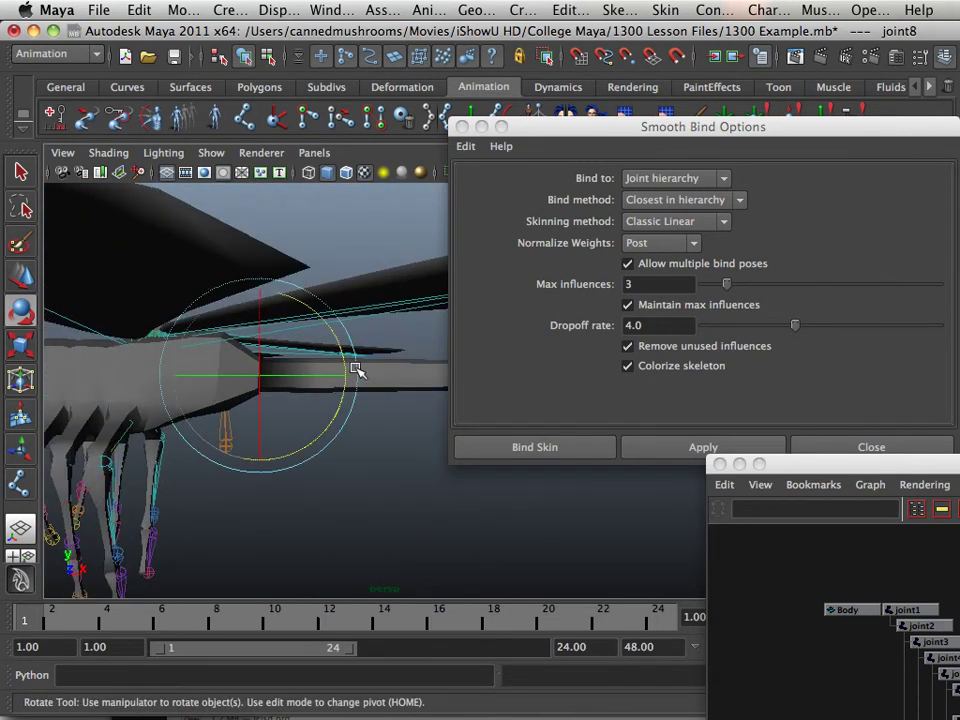
left_click_drag(360, 370, 216, 462)
Test the binding further along the tail by bending joint11 about 71 degrees downward, and undo the rotation
left_click_drag(274, 410, 275, 409)
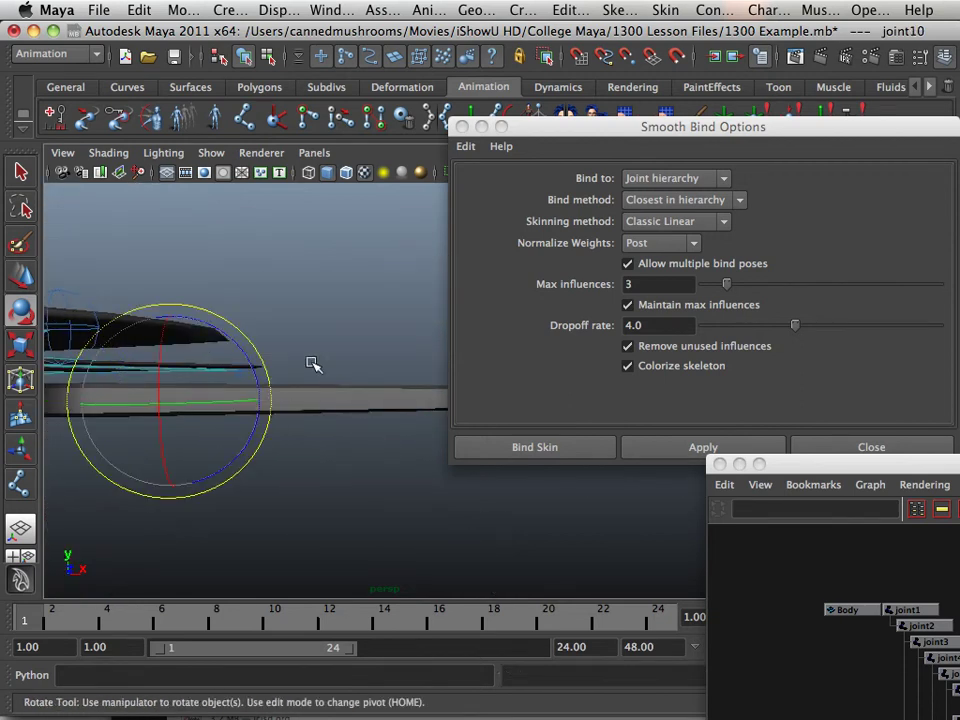
key("Down")
left_click_drag(362, 358, 336, 467)
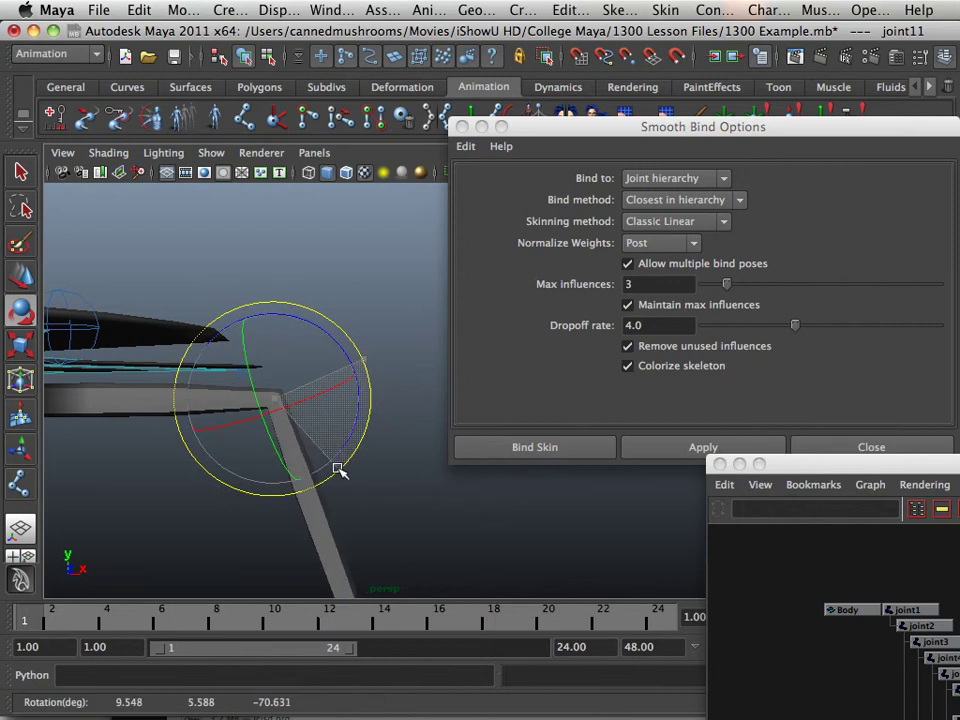
key("z")
Test the head's binding by rotating joint6 about 11.5 degrees upward, and undo the rotation
right_click_drag(309, 461, 102, 410, "alt")
middle_click_drag(102, 410, 189, 388, "alt")
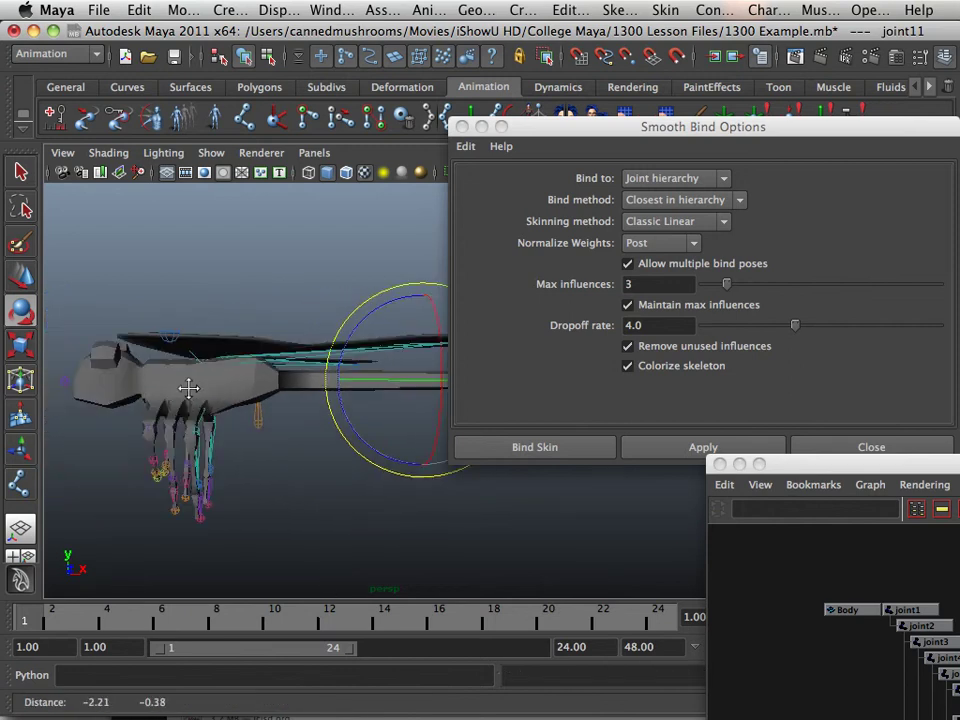
left_click_drag(189, 388, 208, 416, "alt")
left_click(140, 424)
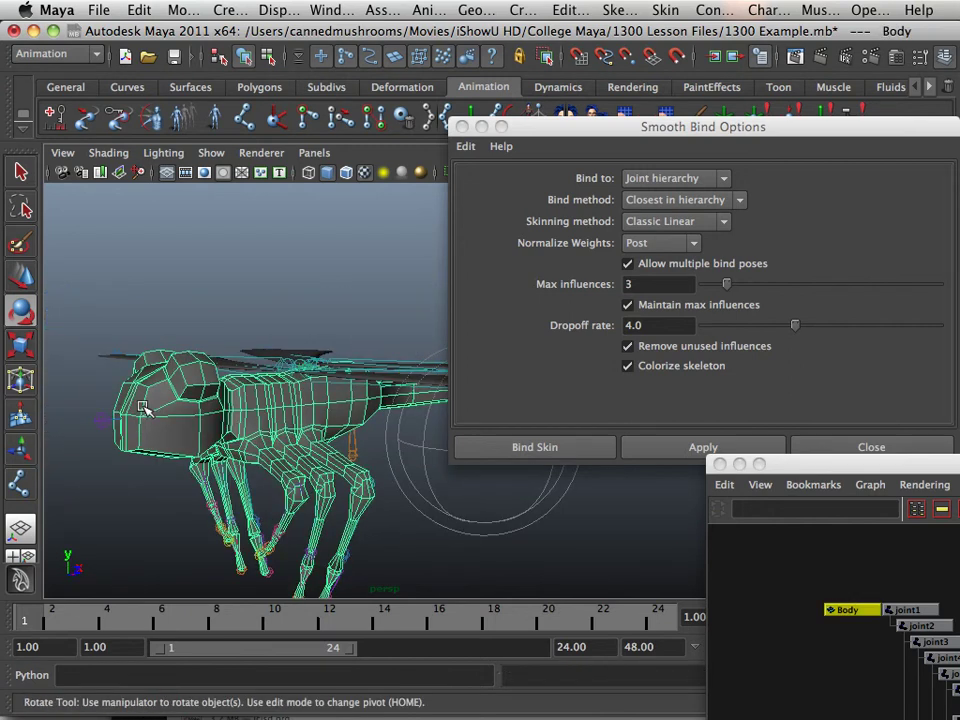
left_click(120, 420)
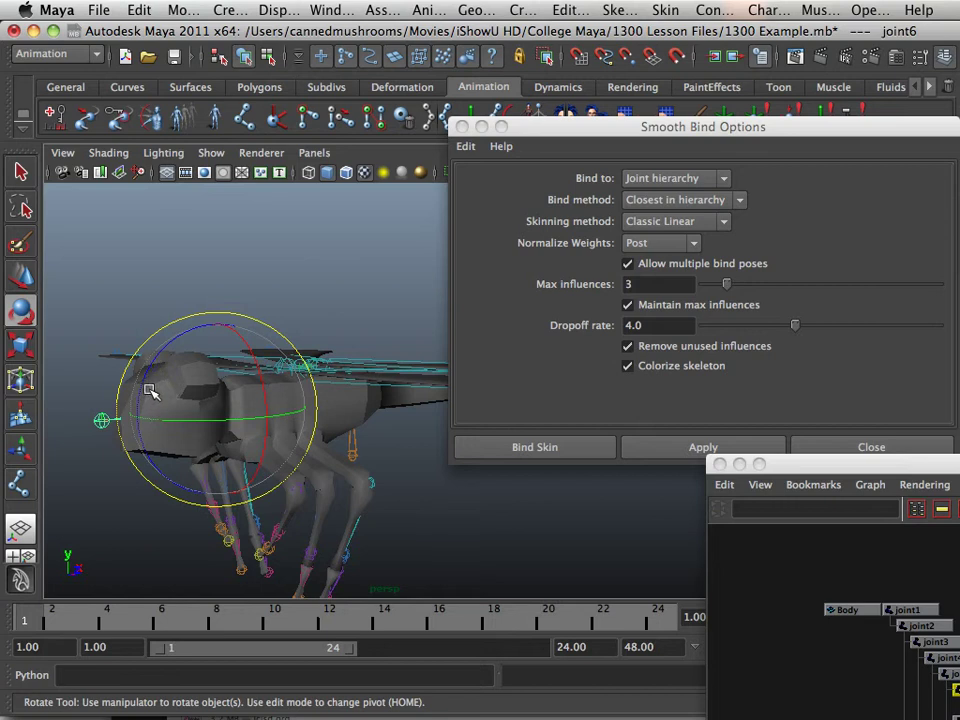
mouse_move(144, 390)
left_mouse_down()
mouse_move(171, 347)
mouse_move(150, 379)
mouse_move(131, 452)
mouse_move(161, 354)
mouse_move(197, 304)
mouse_move(163, 349)
mouse_move(158, 375)
left_mouse_up()
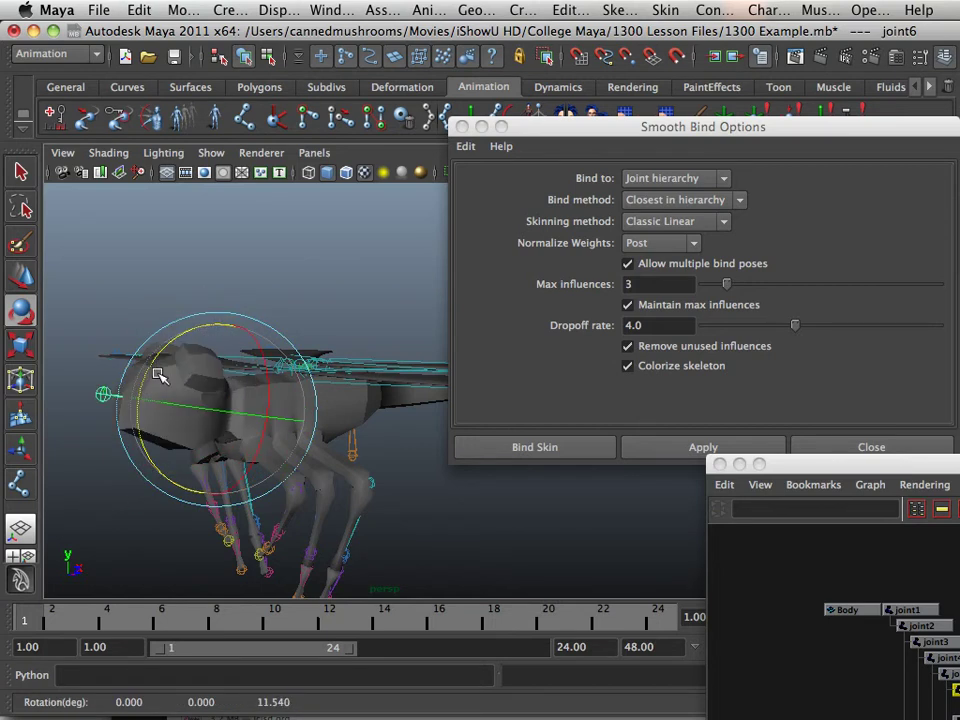
key("z")
Examine the bound dragonfly's thorax, legs, tail and wings up close from several angles
left_click_drag(252, 371, 245, 420, "alt")
right_click_drag(245, 420, 290, 432, "alt")
middle_click_drag(300, 436, 455, 336, "alt")
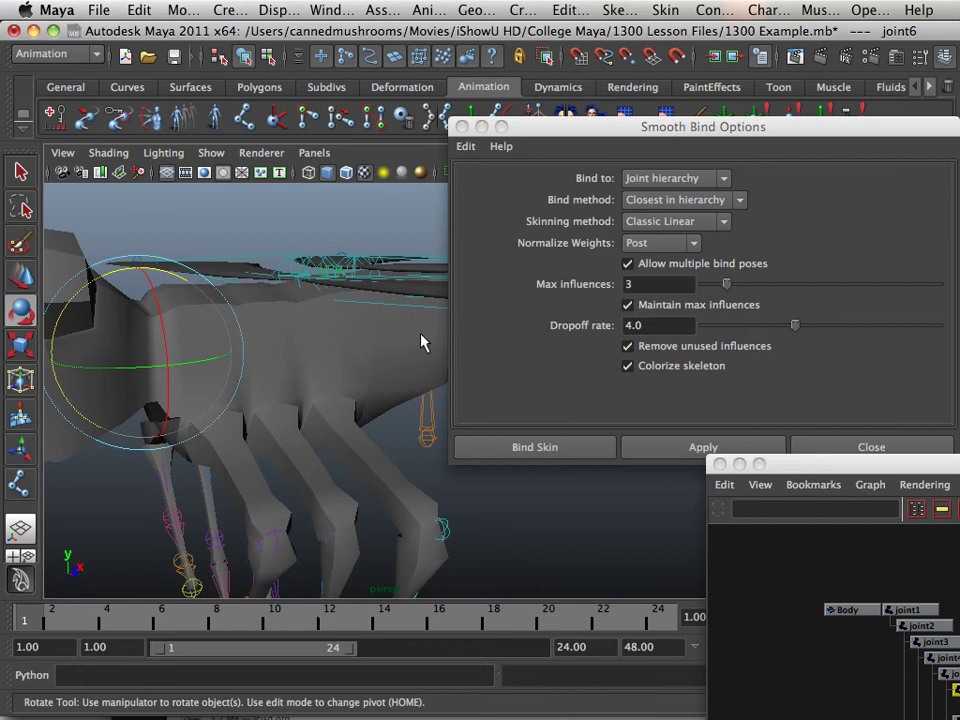
left_click(279, 365)
right_click_drag(308, 380, 214, 371, "alt")
left_click_drag(214, 371, 184, 381, "alt")
right_click_drag(184, 381, 211, 362, "alt")
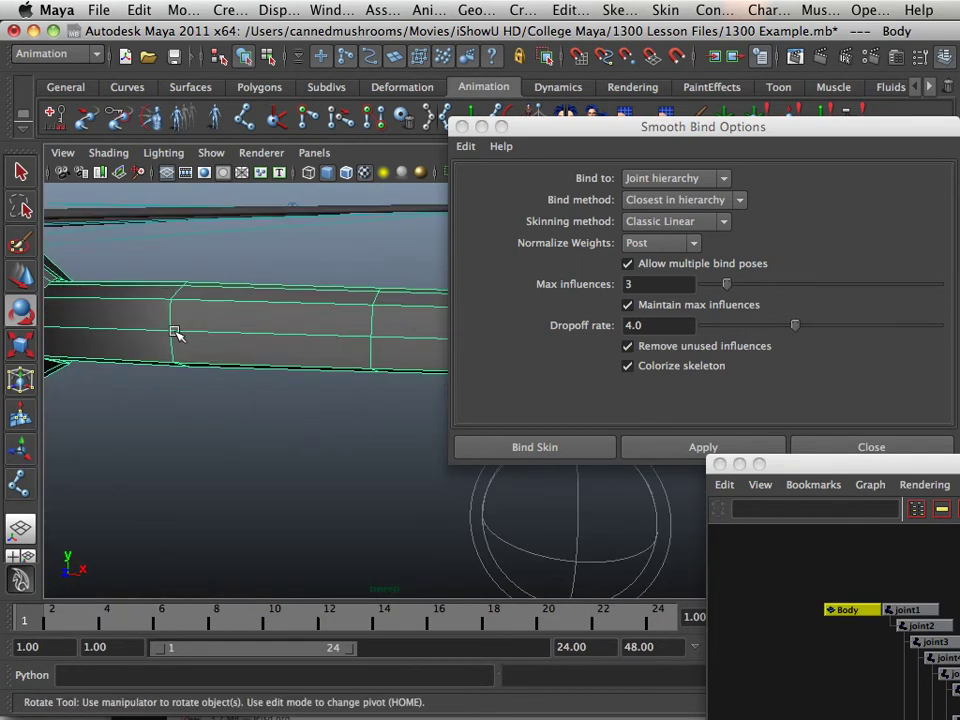
left_click_drag(175, 333, 296, 392, "alt")
left_click_drag(208, 371, 268, 484, "alt")
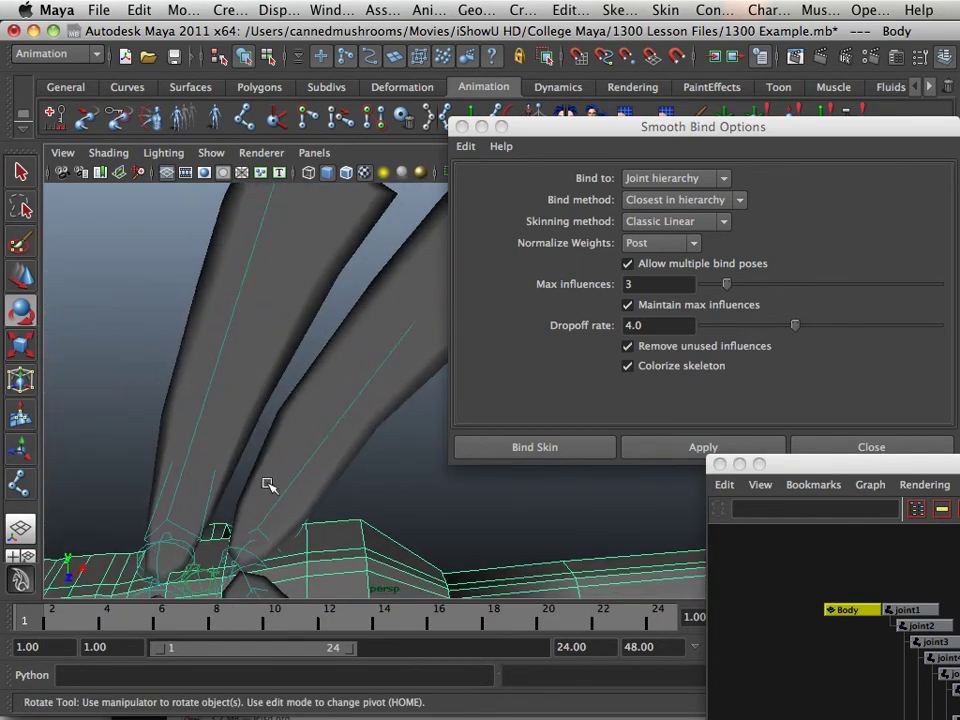
right_click_drag(268, 484, 288, 416, "alt")
left_click_drag(288, 416, 223, 390, "alt")
Select the near-side front wing's joint54 and close the Smooth Bind Options window, keeping the whole dragonfly in view
left_click(244, 412)
key("f")
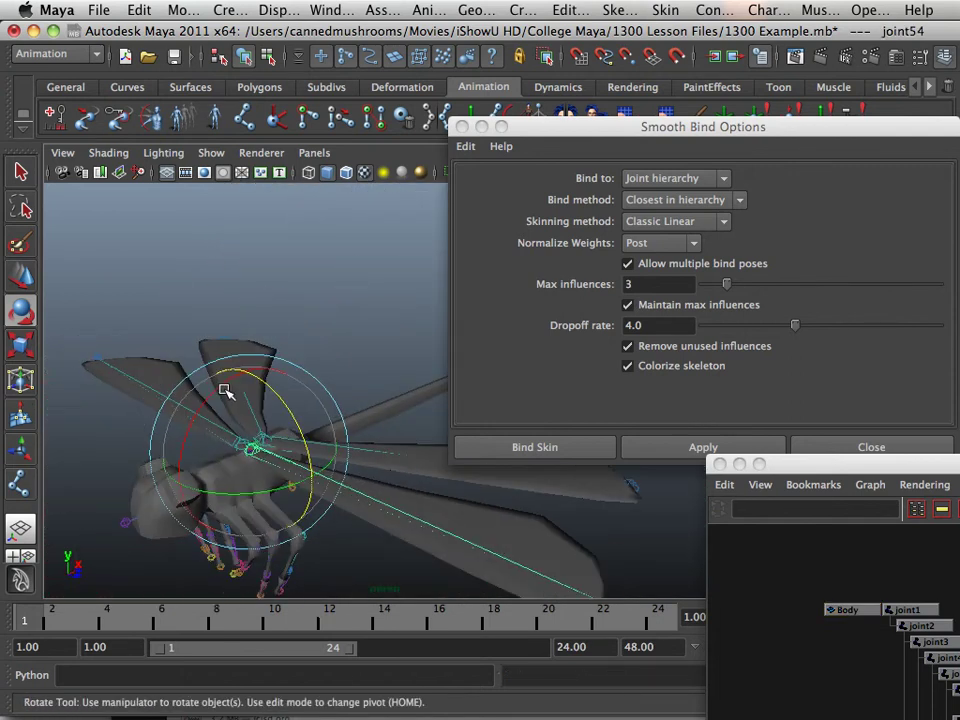
left_click(462, 126)
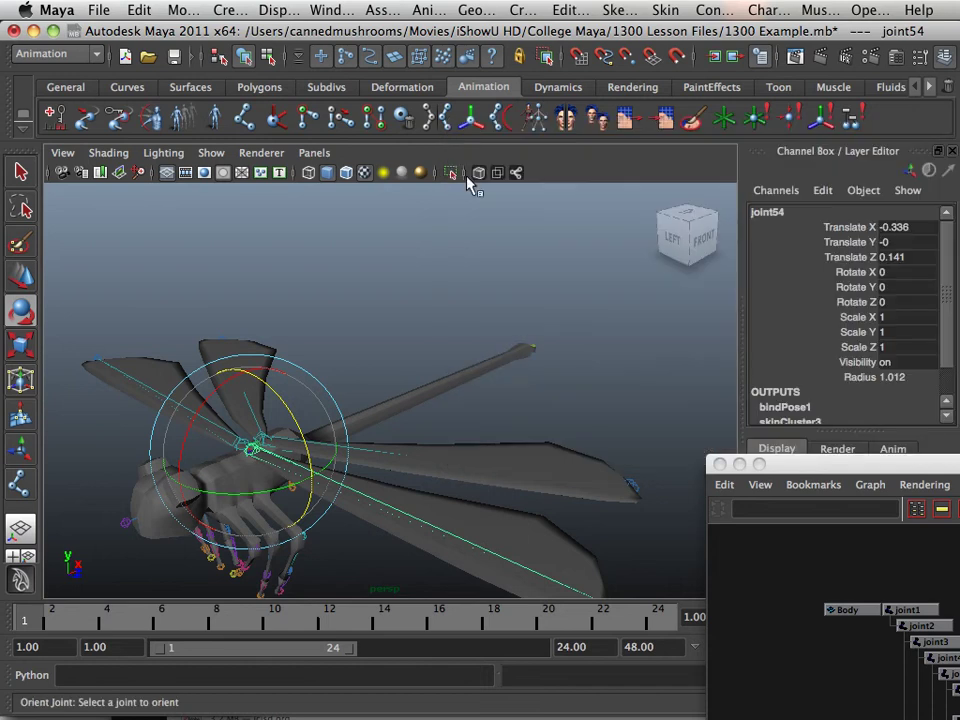
left_click_drag(407, 433, 407, 343, "alt")
right_click_drag(407, 343, 356, 332, "alt")
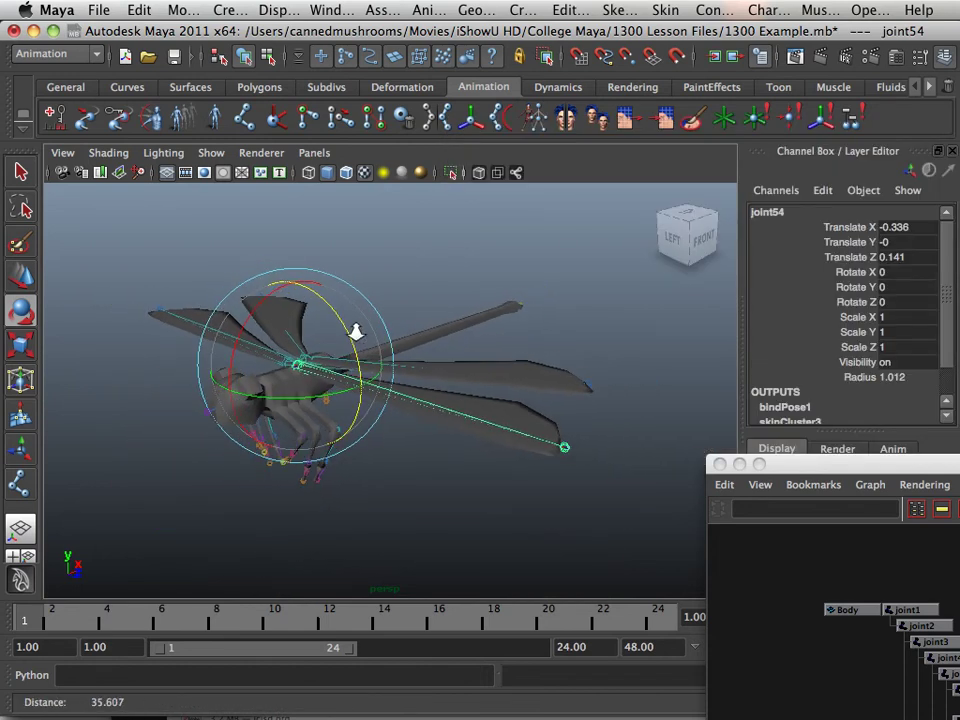